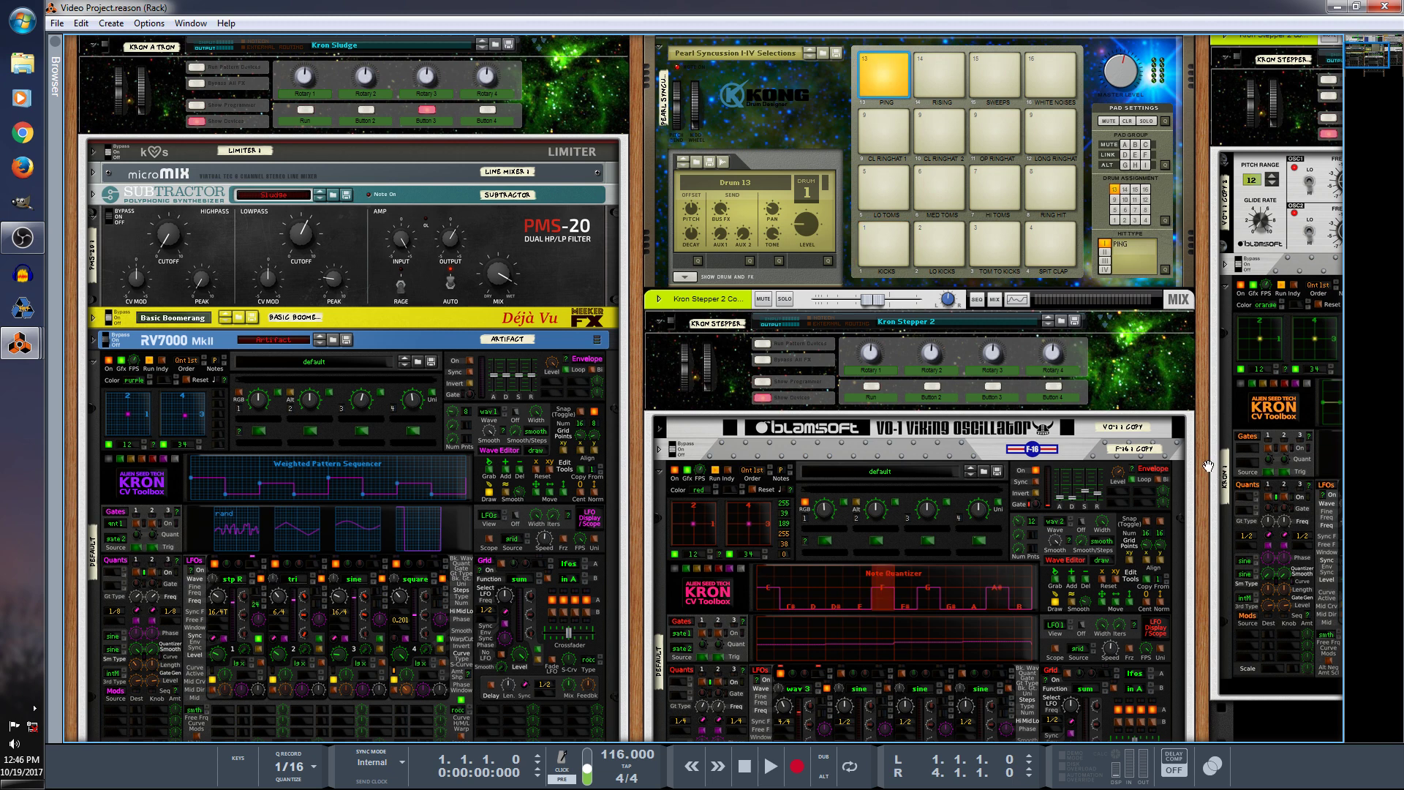
Pan the rack left to show the VO-1 copy and its Kron CV Toolbox.
left_click_drag(1203, 469, 733, 471)
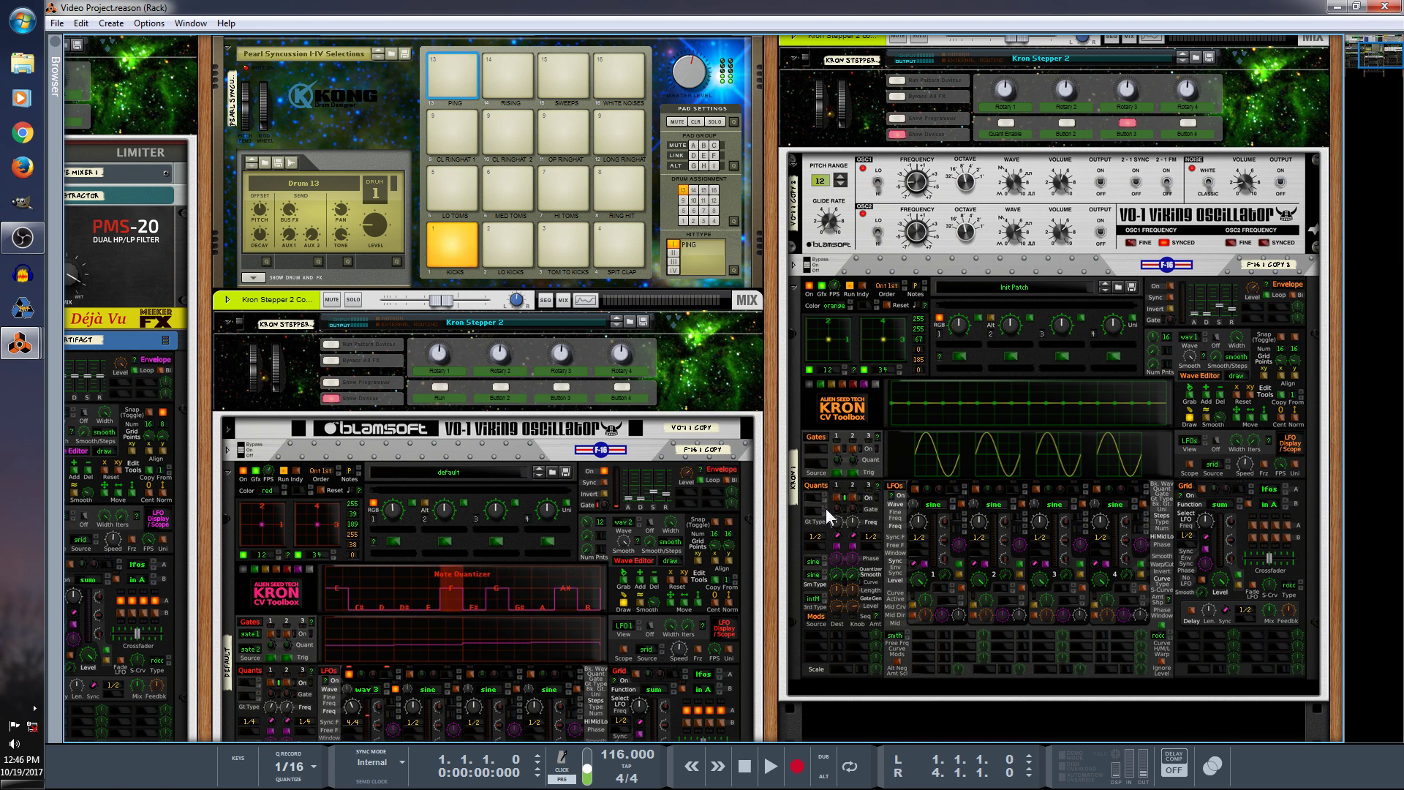
On the rack's rear, set the Kron's pattern sequencing to wav 1 in wtptn (Weighted Gate Hits) mode.
key("Tab")
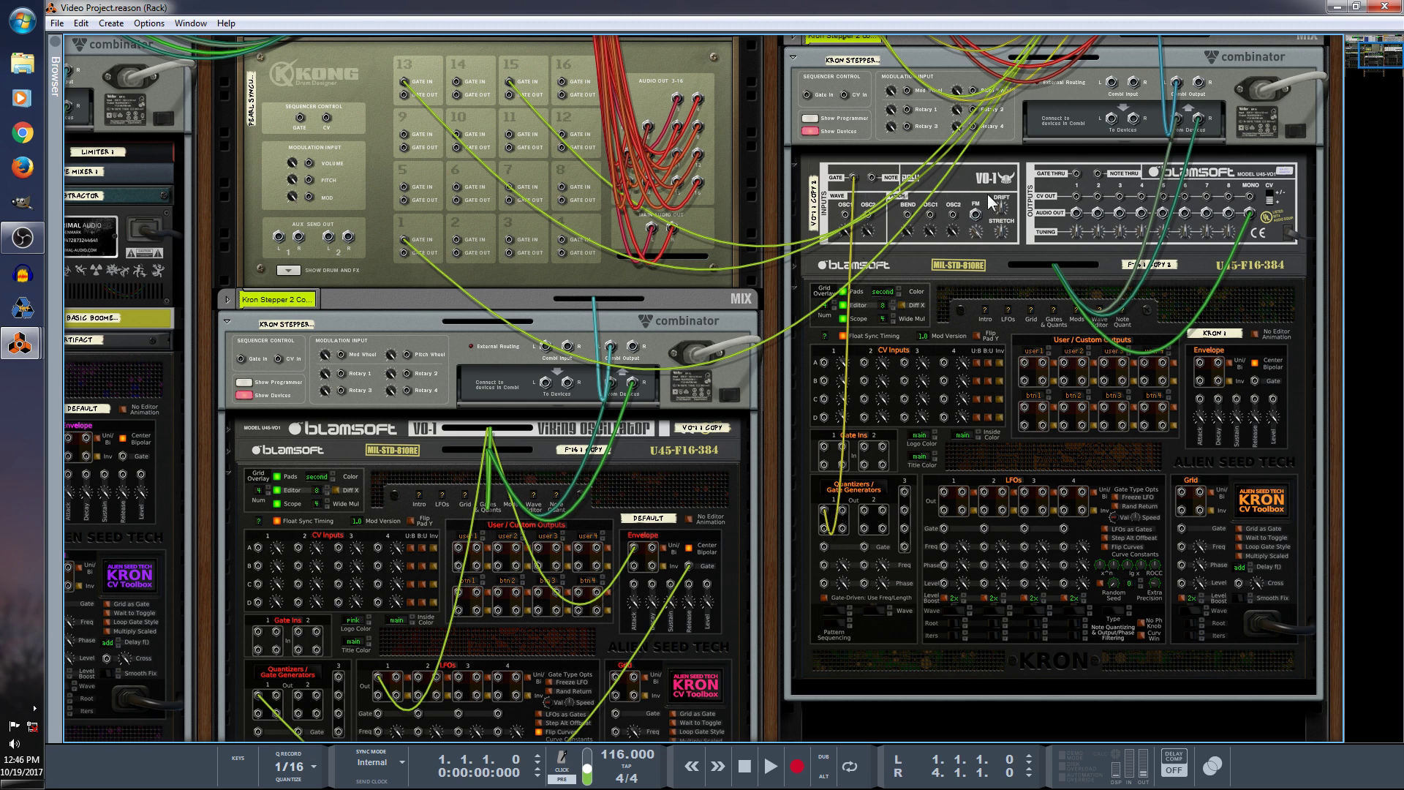
left_click(840, 609)
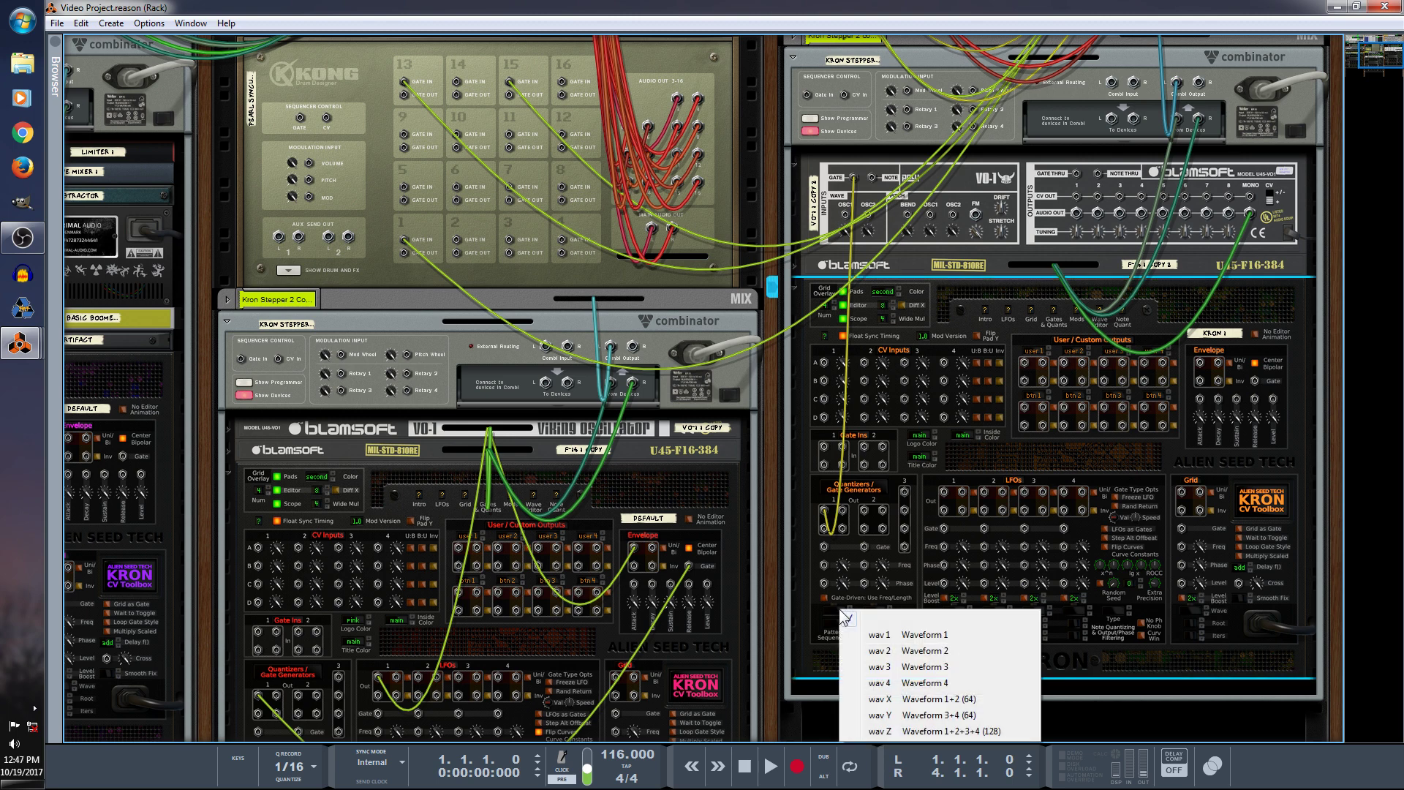
left_click(869, 636)
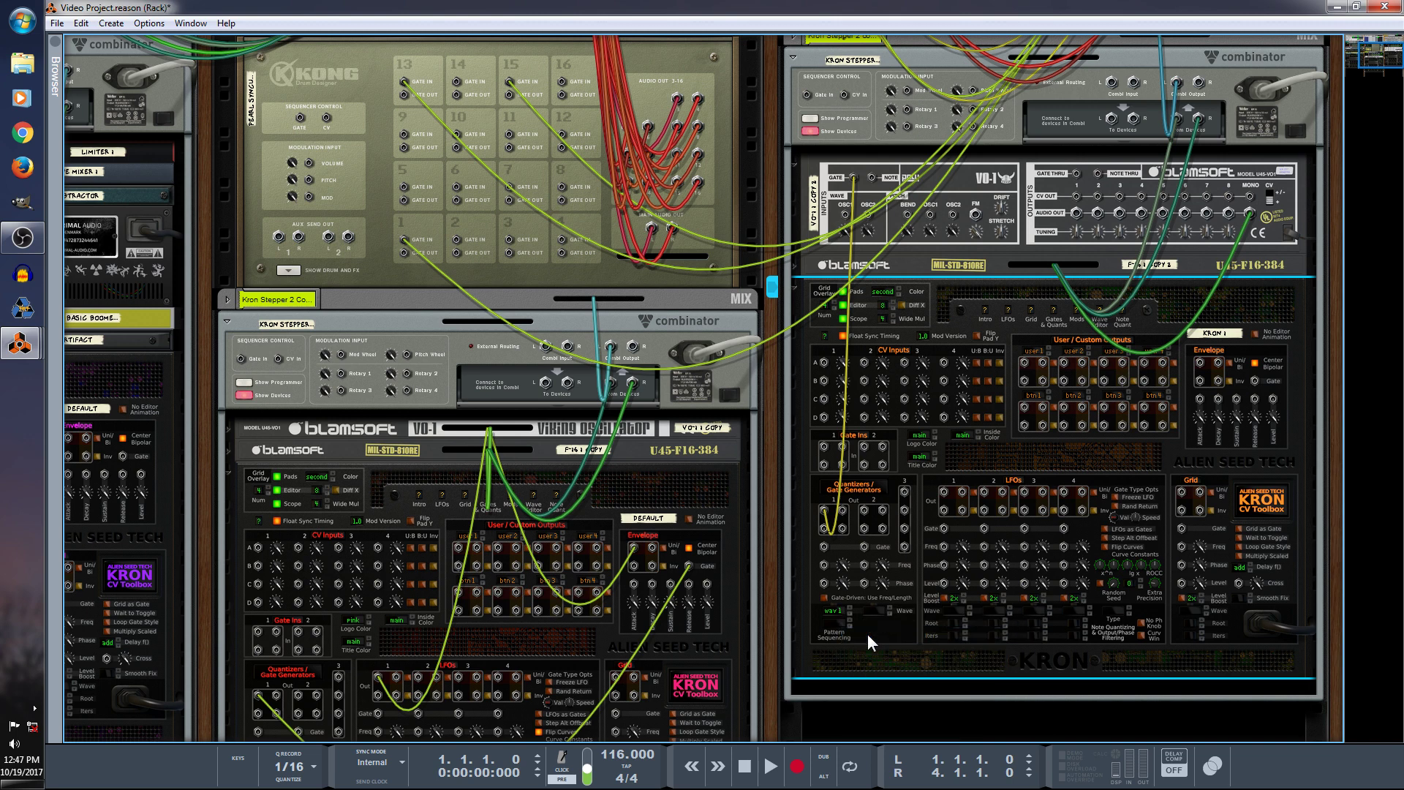
left_click(836, 624)
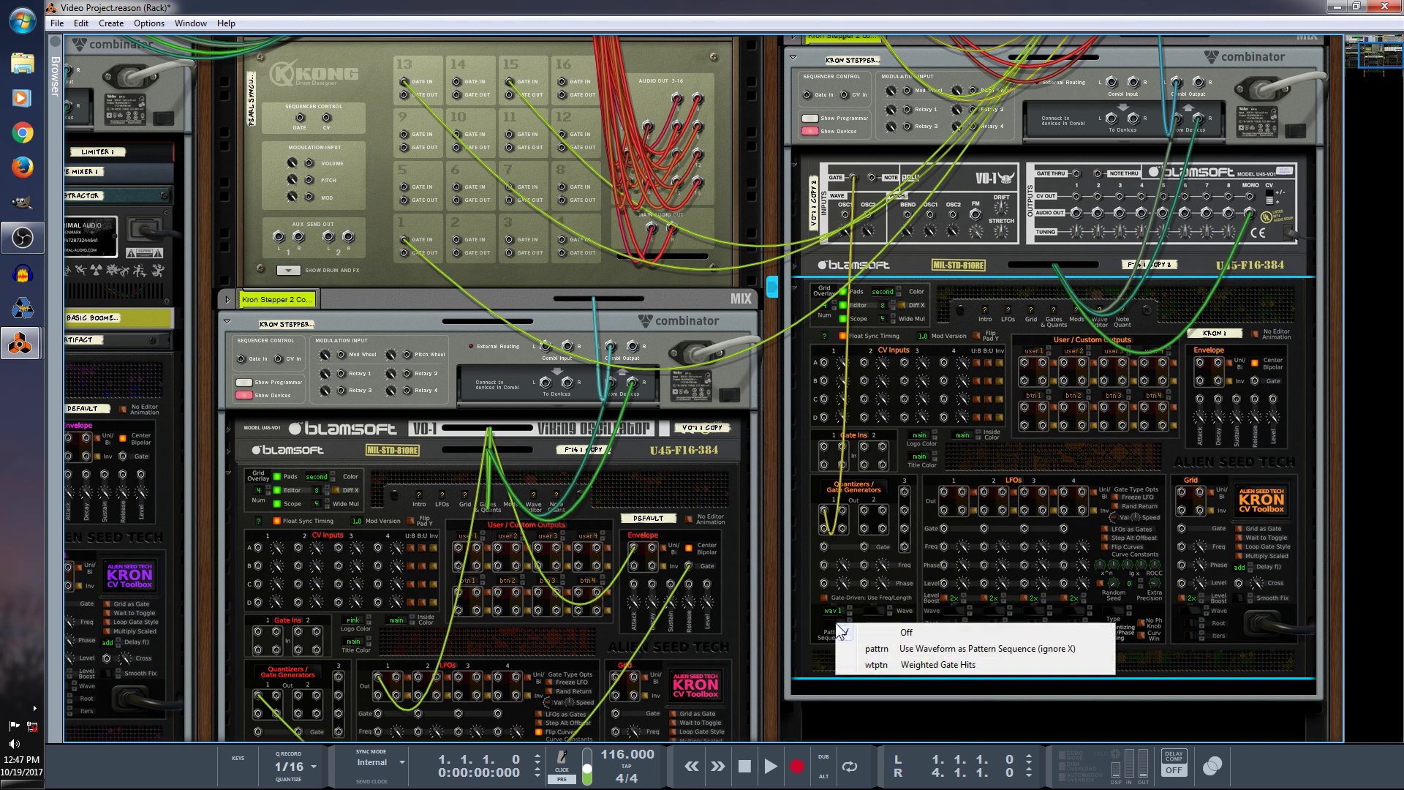
left_click(883, 665)
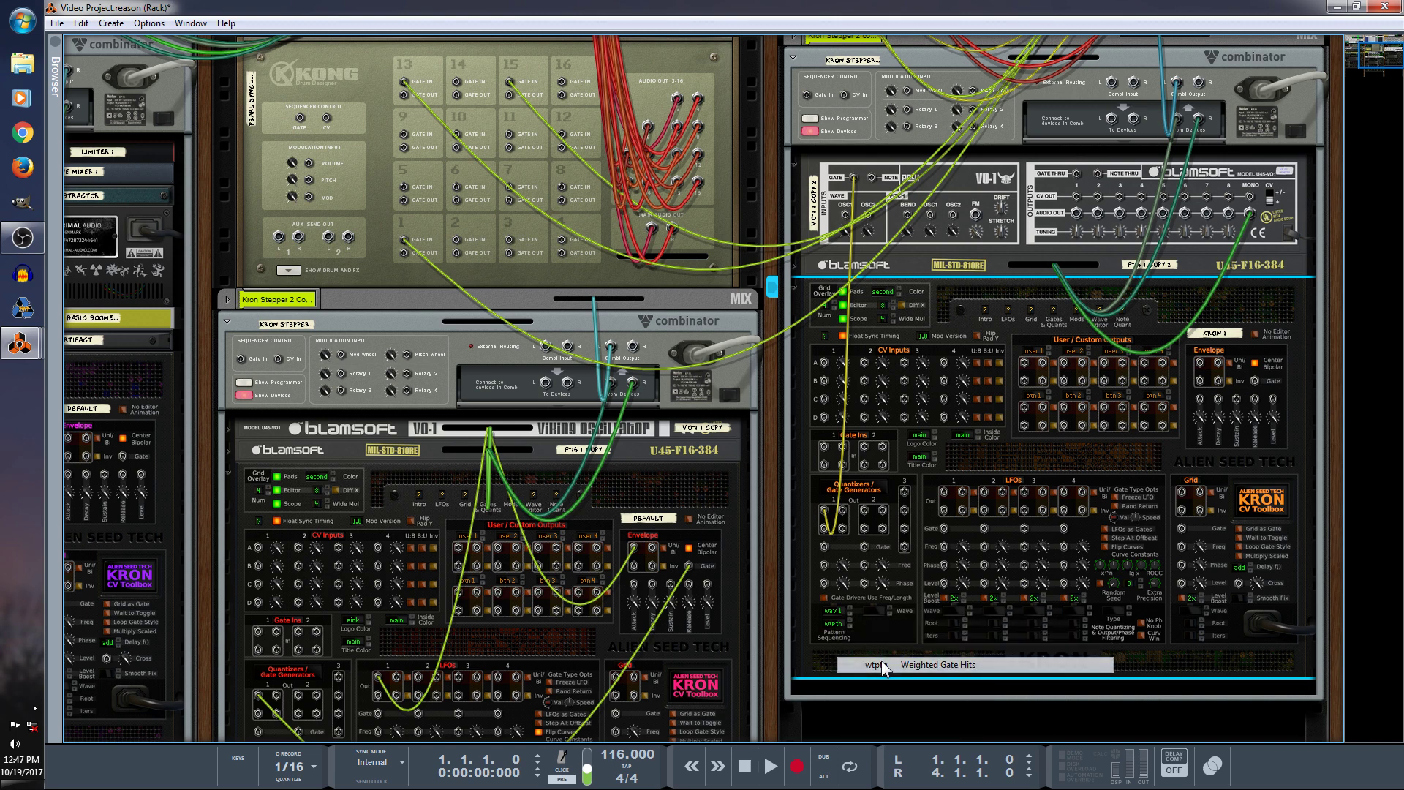
Set waveform 1 to 10 points, enable Quant 1 at a triplet rate, and lower pattern step 3.
key("Tab")
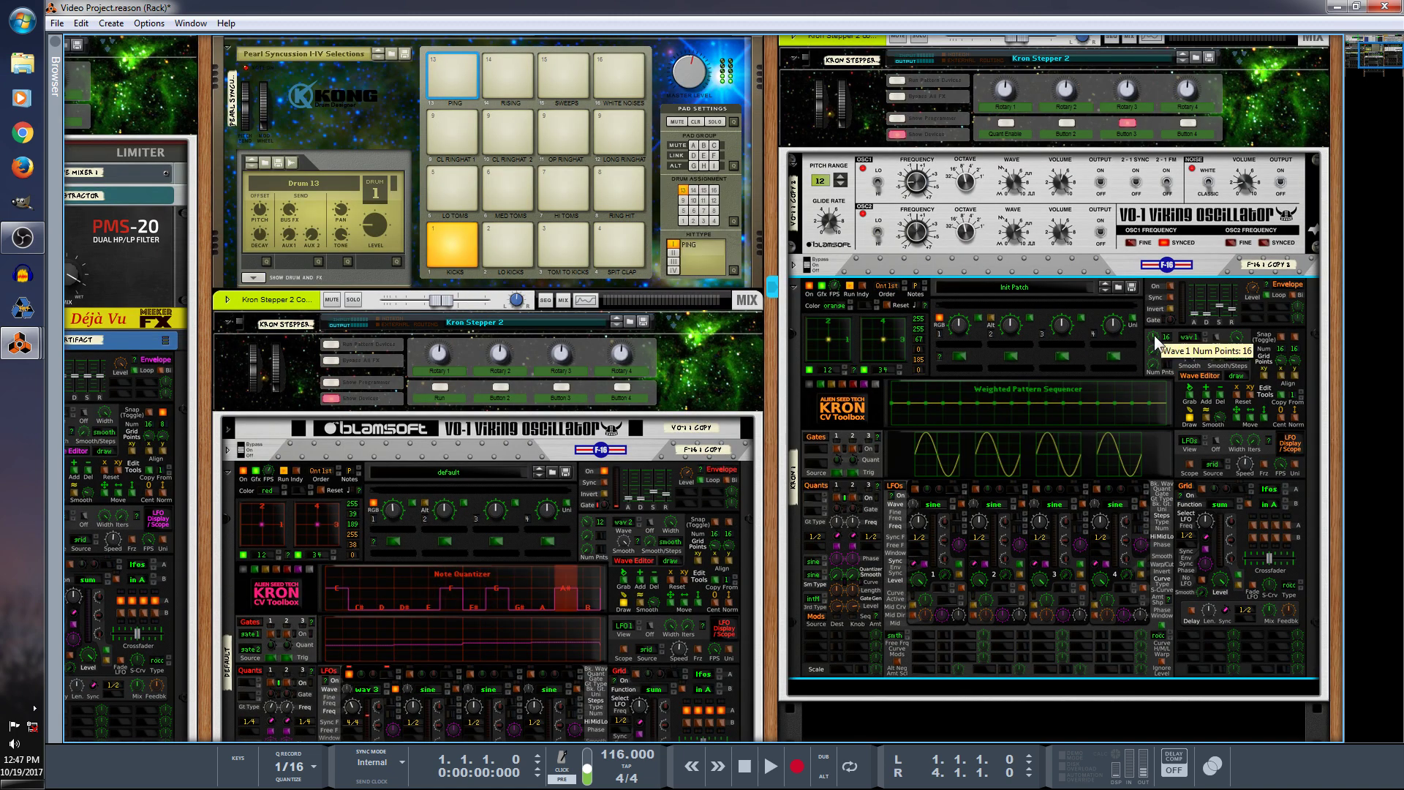
left_click_drag(1155, 341, 1155, 410)
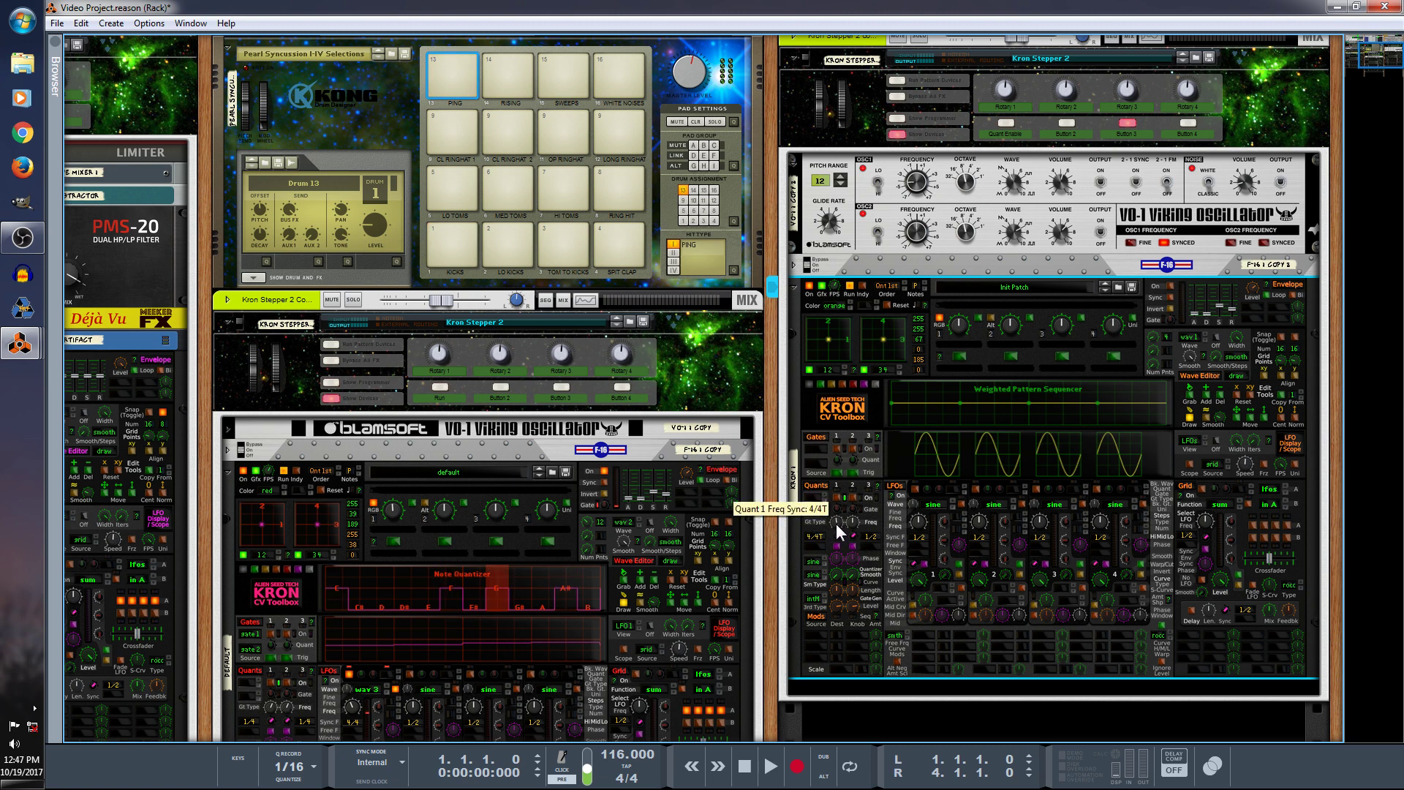
left_click_drag(836, 520, 833, 522)
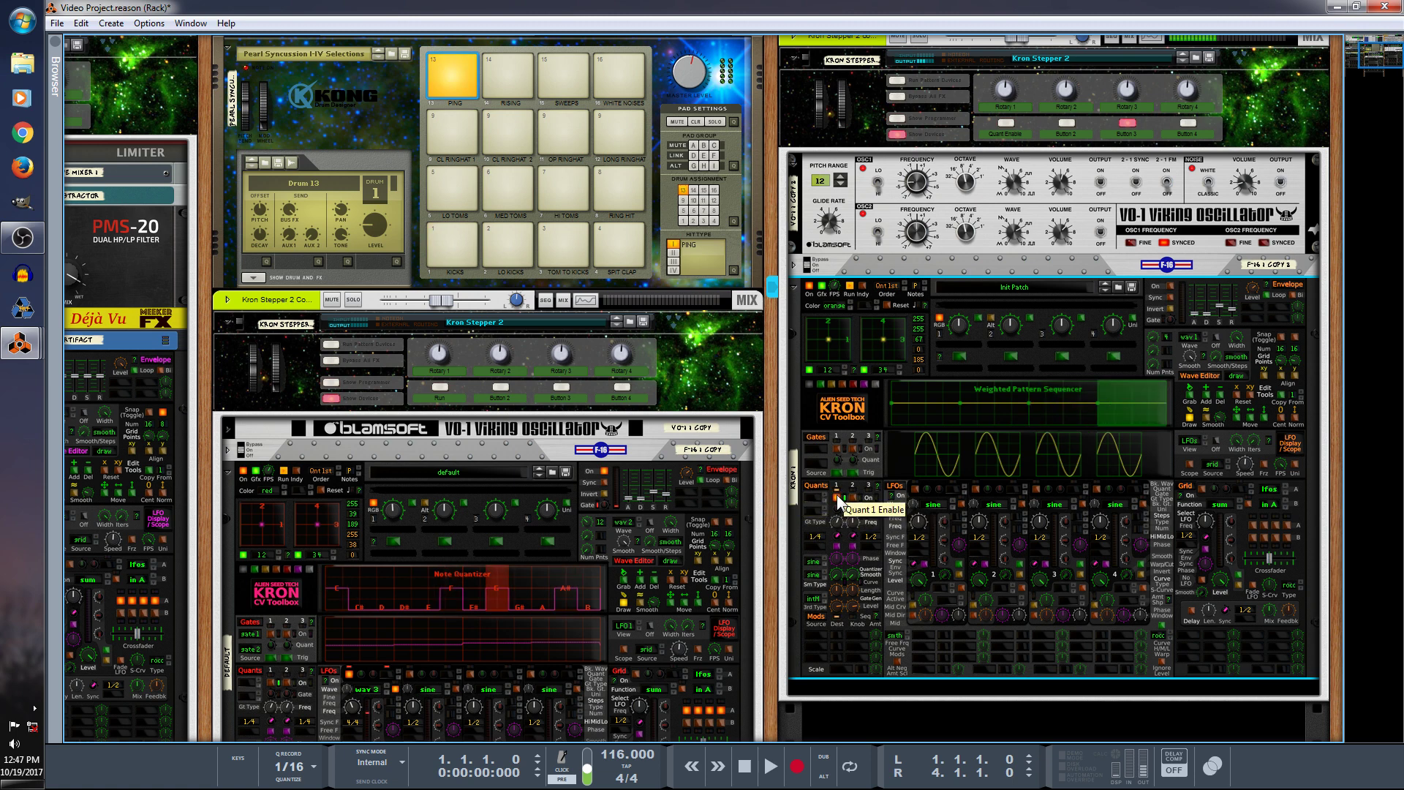
left_click(836, 496)
left_click(1052, 411)
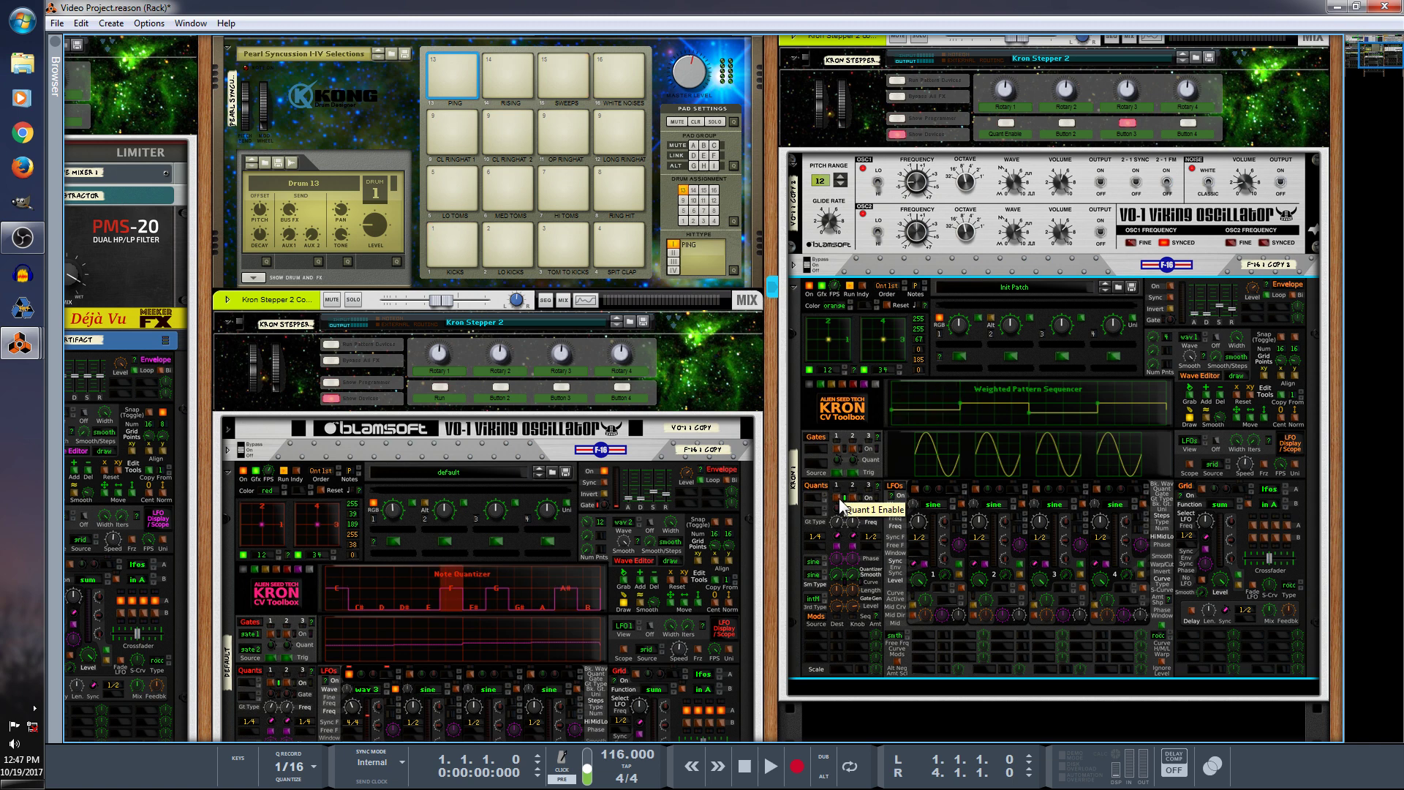
Cable the Kron envelope out to the VO-1 copy's Gate in, and Quant 1 Out to the envelope's Gate in.
key("Tab")
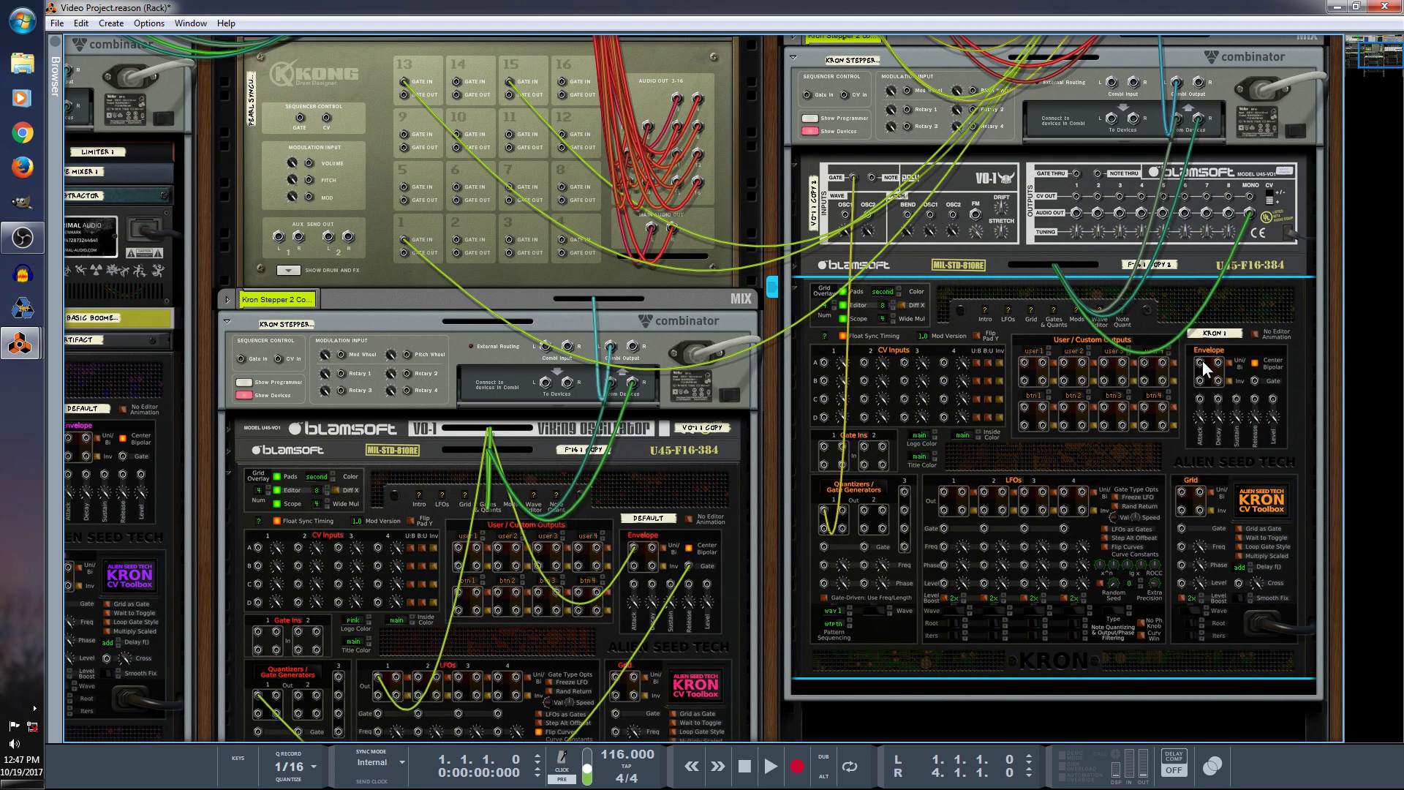
left_click_drag(1201, 361, 854, 177)
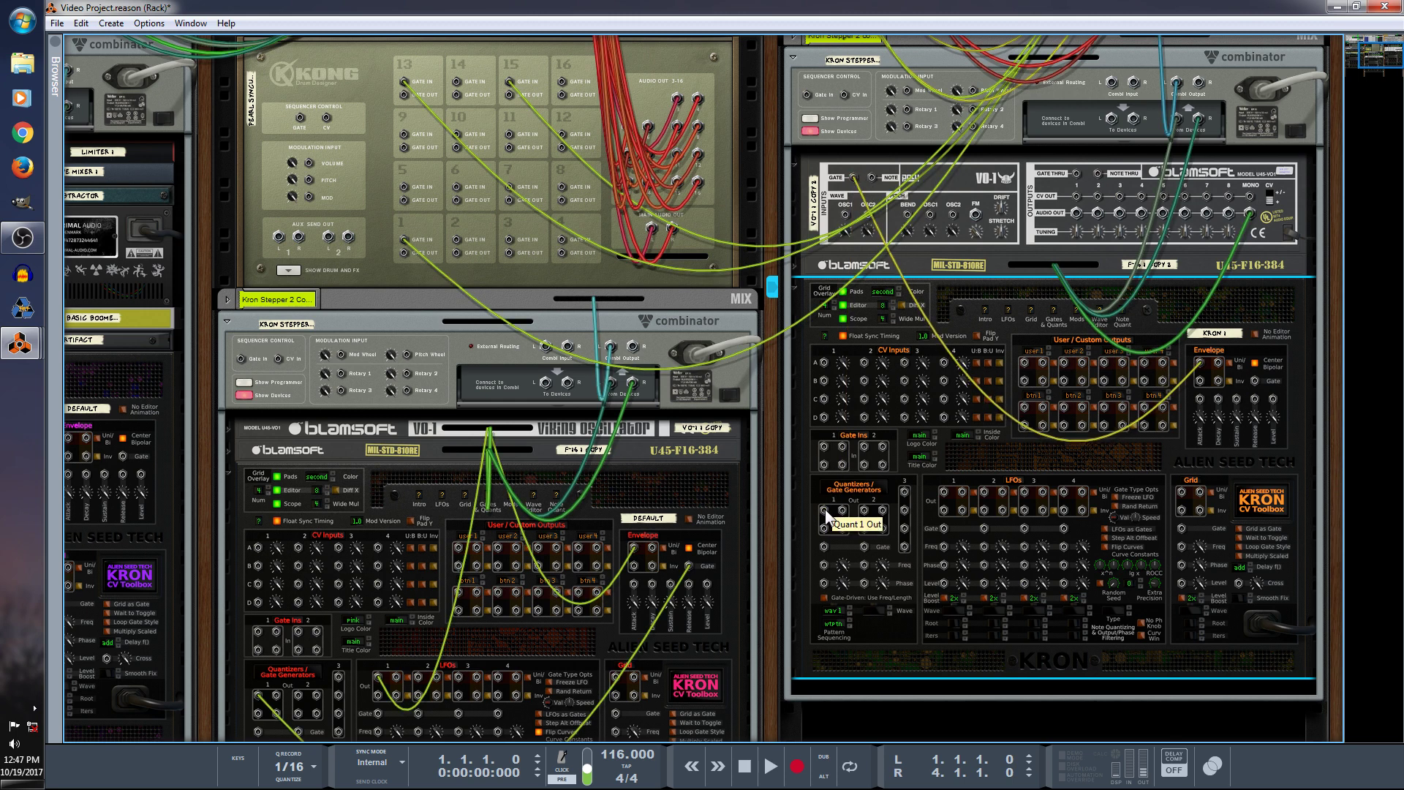
left_click_drag(825, 509, 1254, 382)
key("Tab")
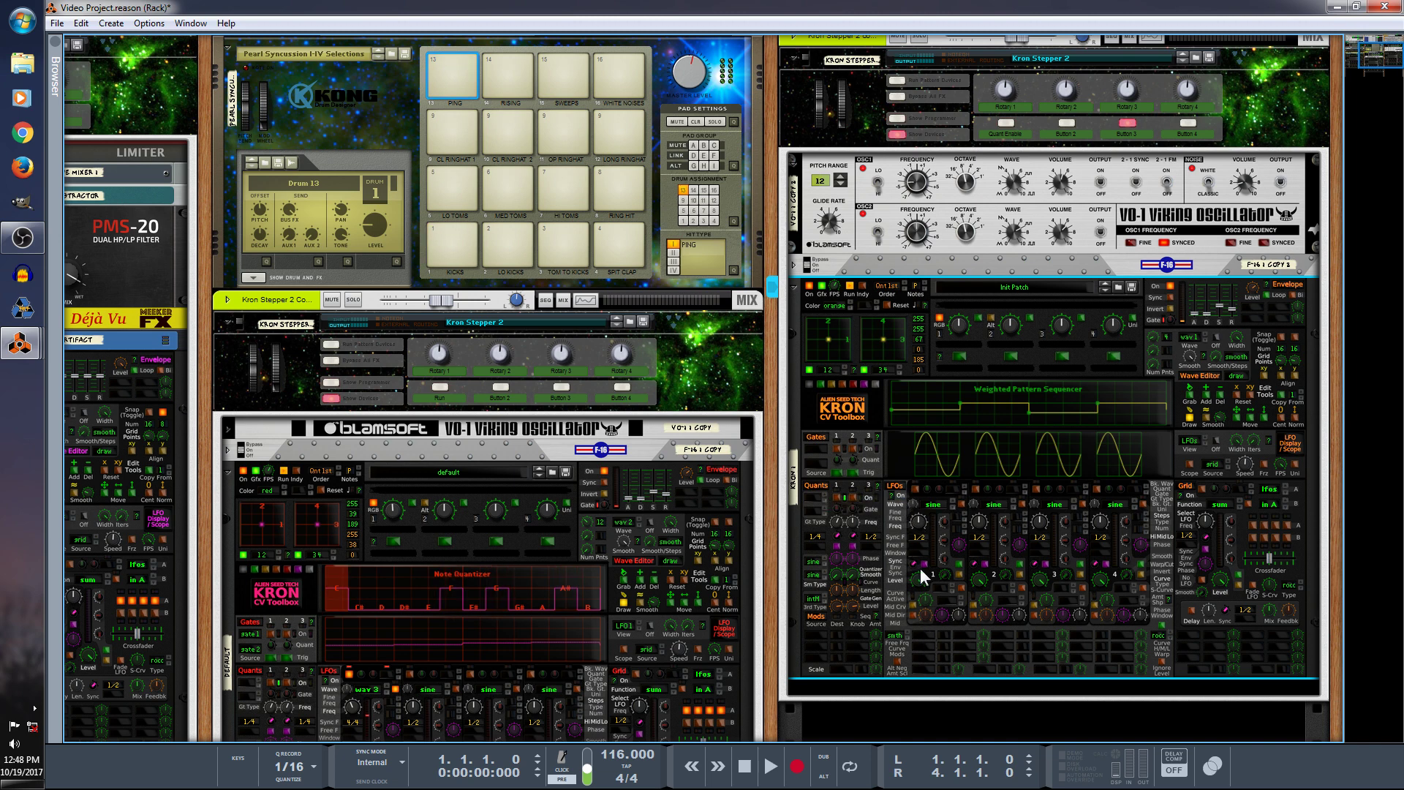
Patch LFO 1 out to the VO-1 copy's note input, quantized to custom notes from waveform 2.
key("Tab")
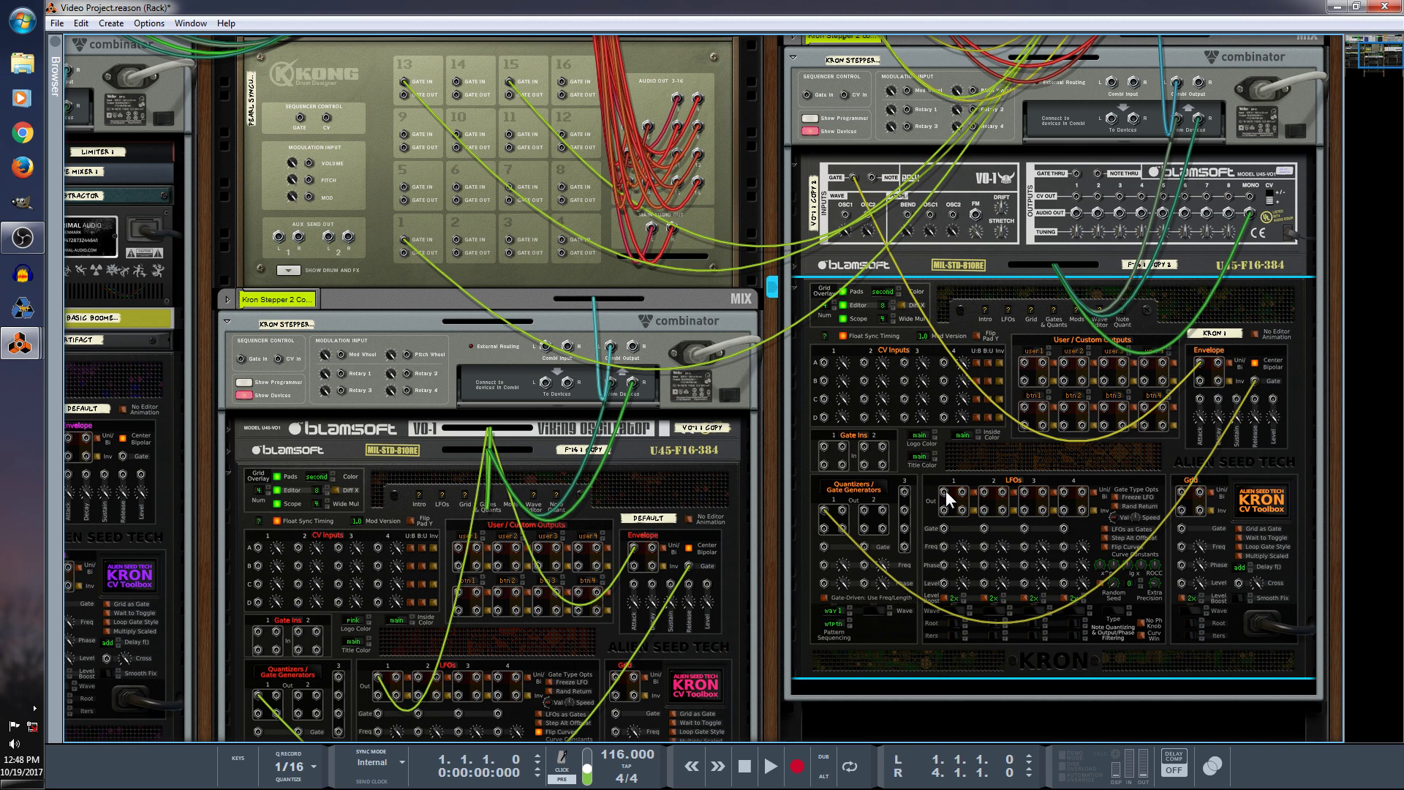
left_click_drag(945, 490, 871, 177)
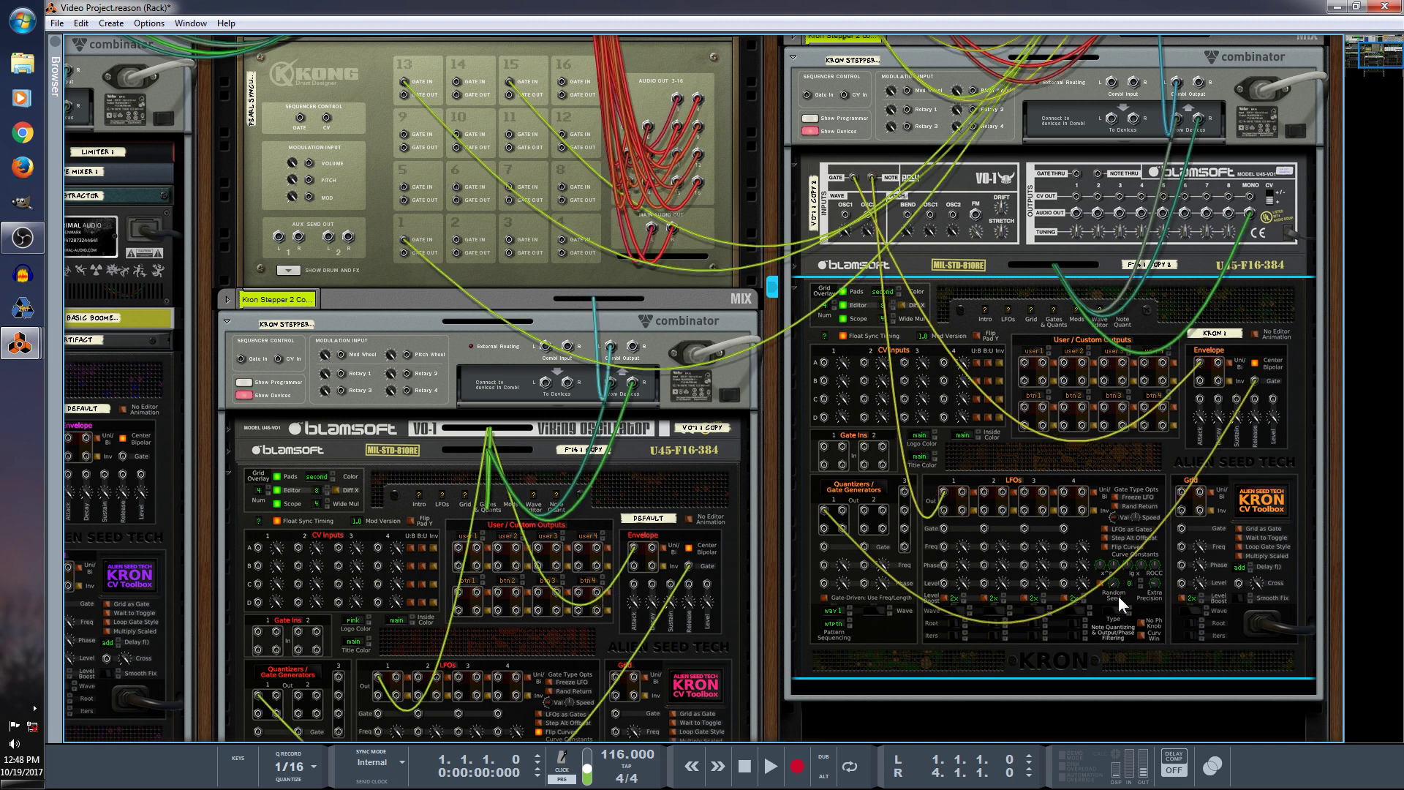
left_click(1116, 616)
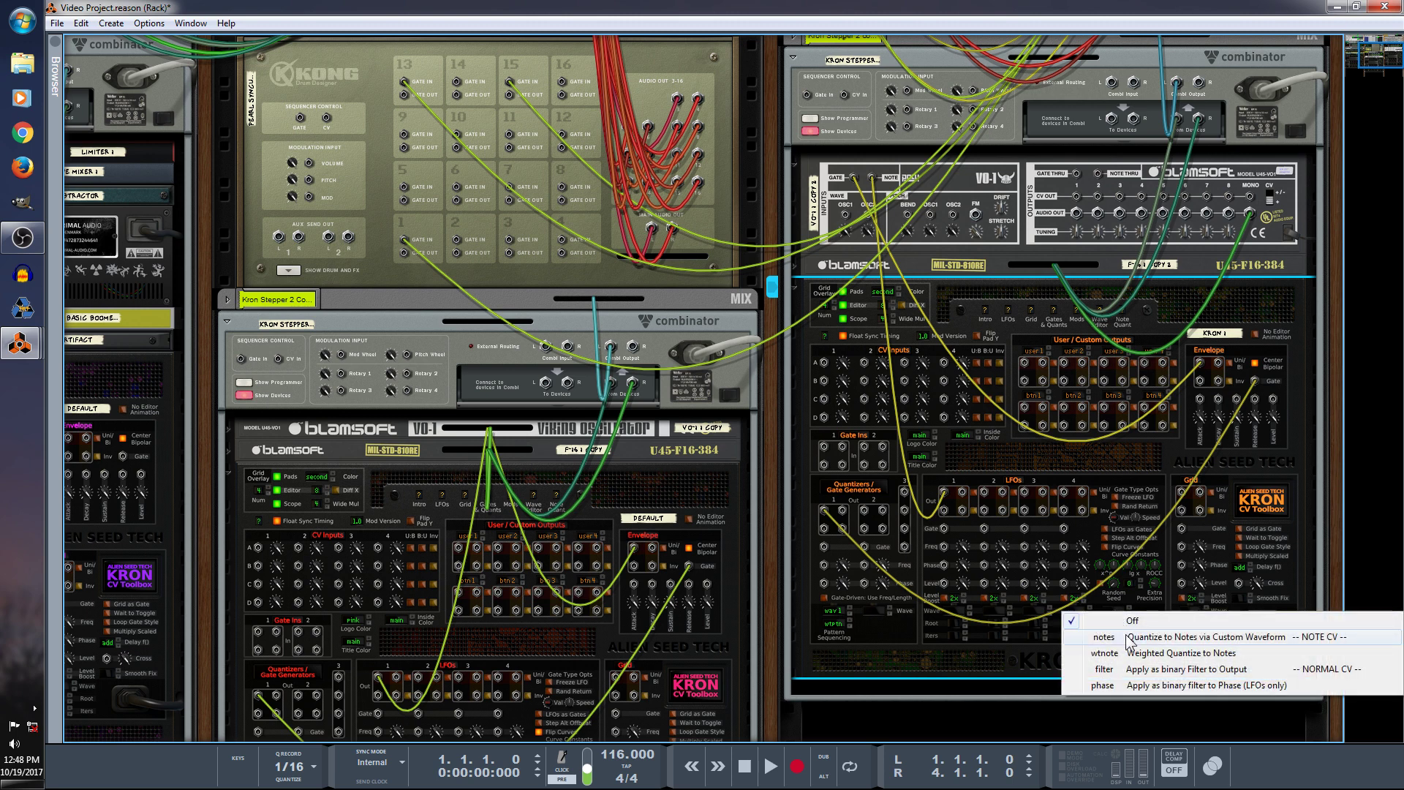
left_click(1130, 638)
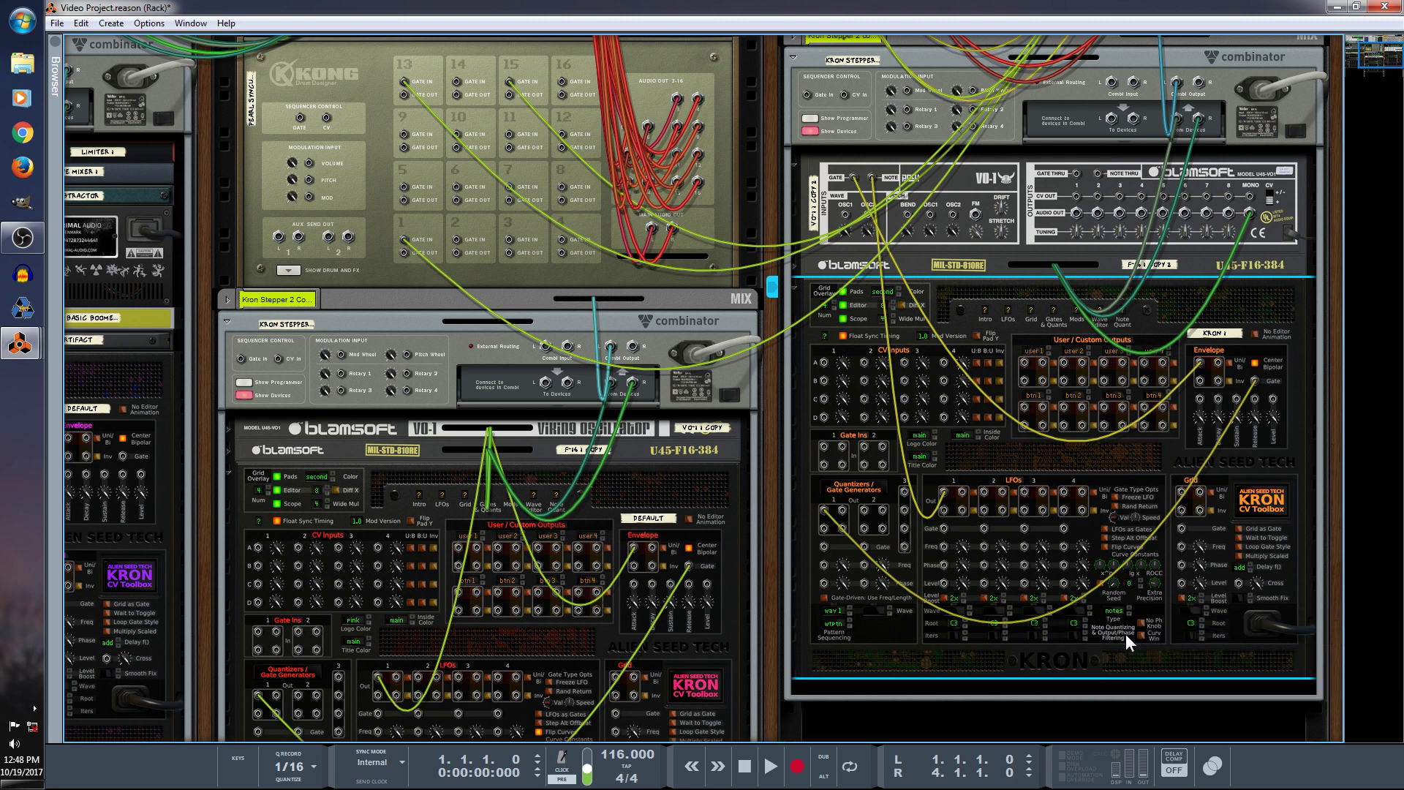
left_click(958, 618)
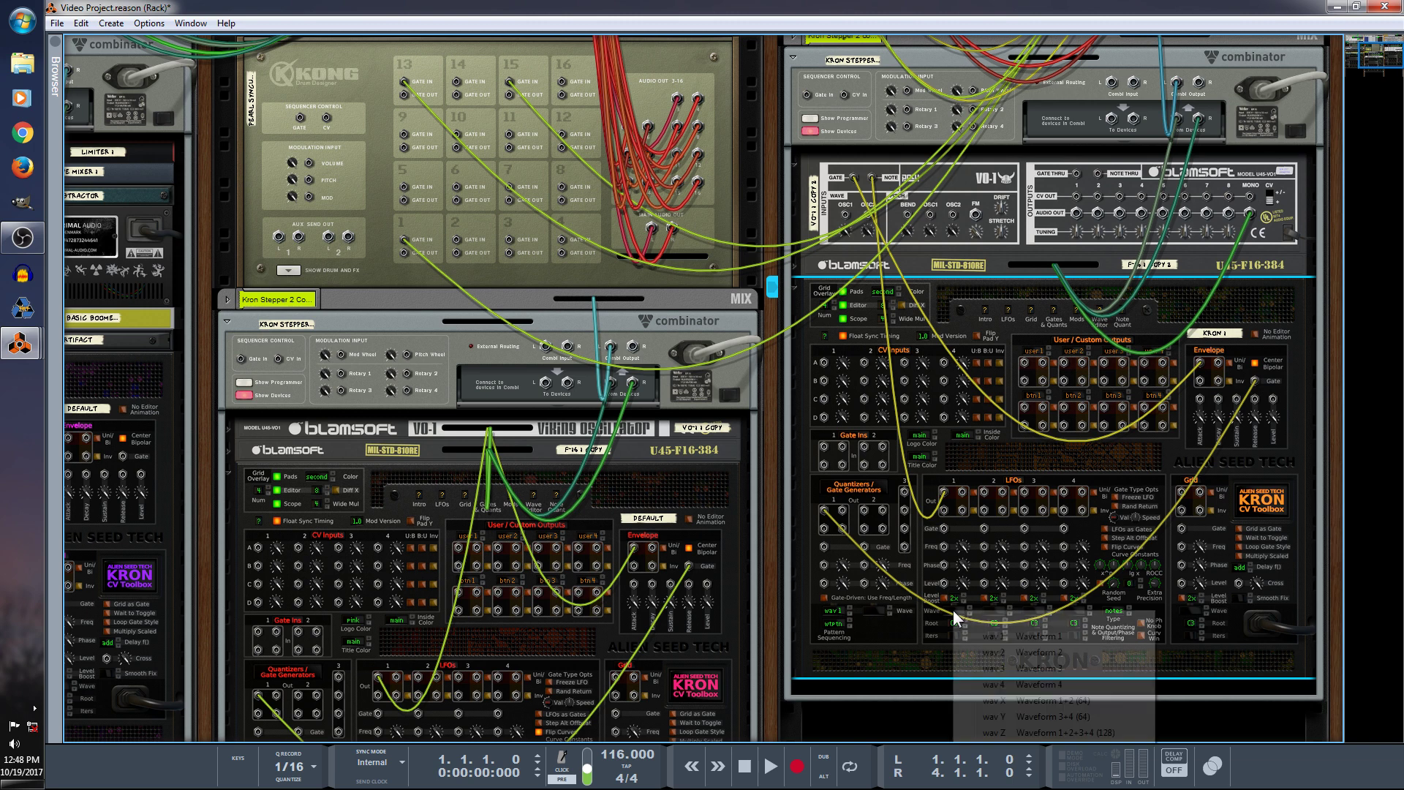
left_click(971, 650)
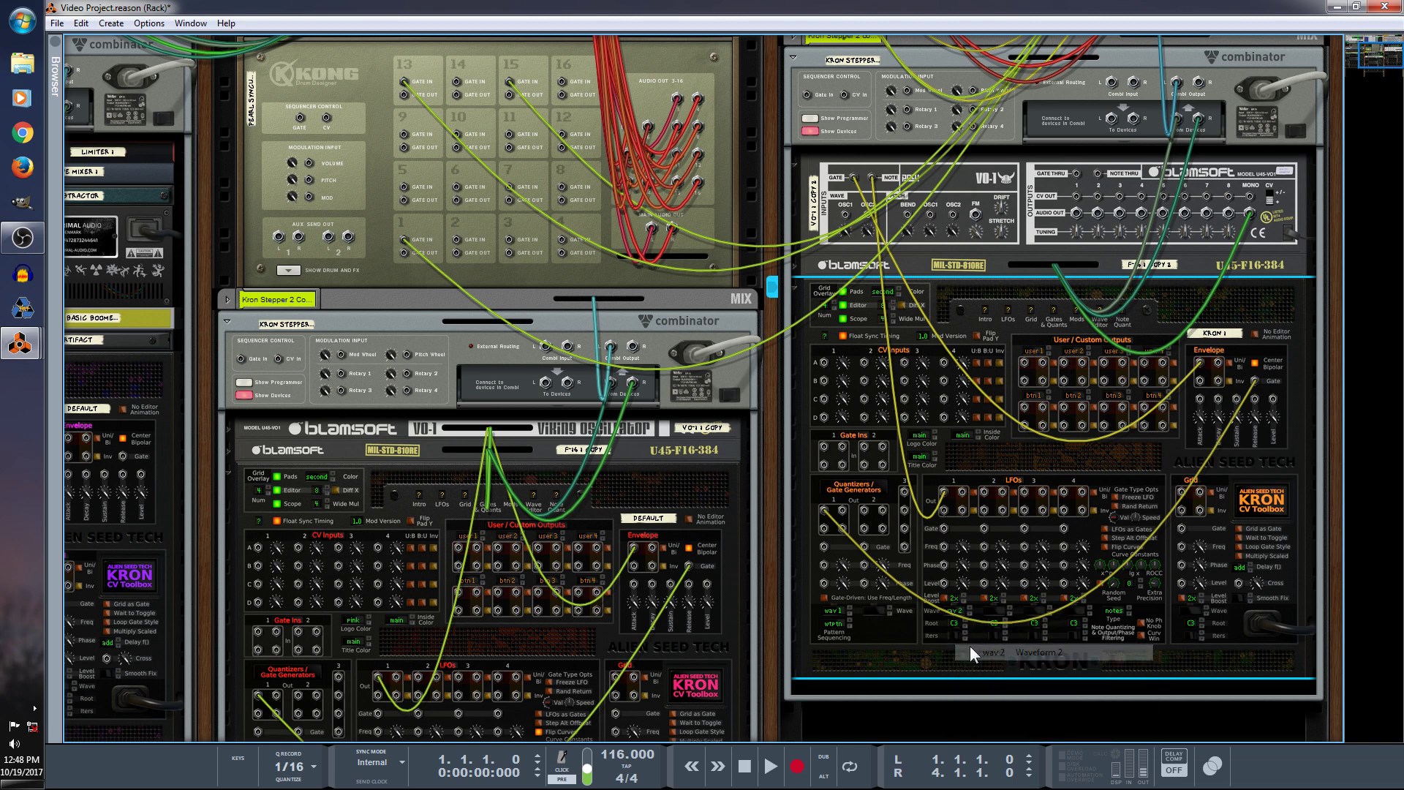
key("Tab")
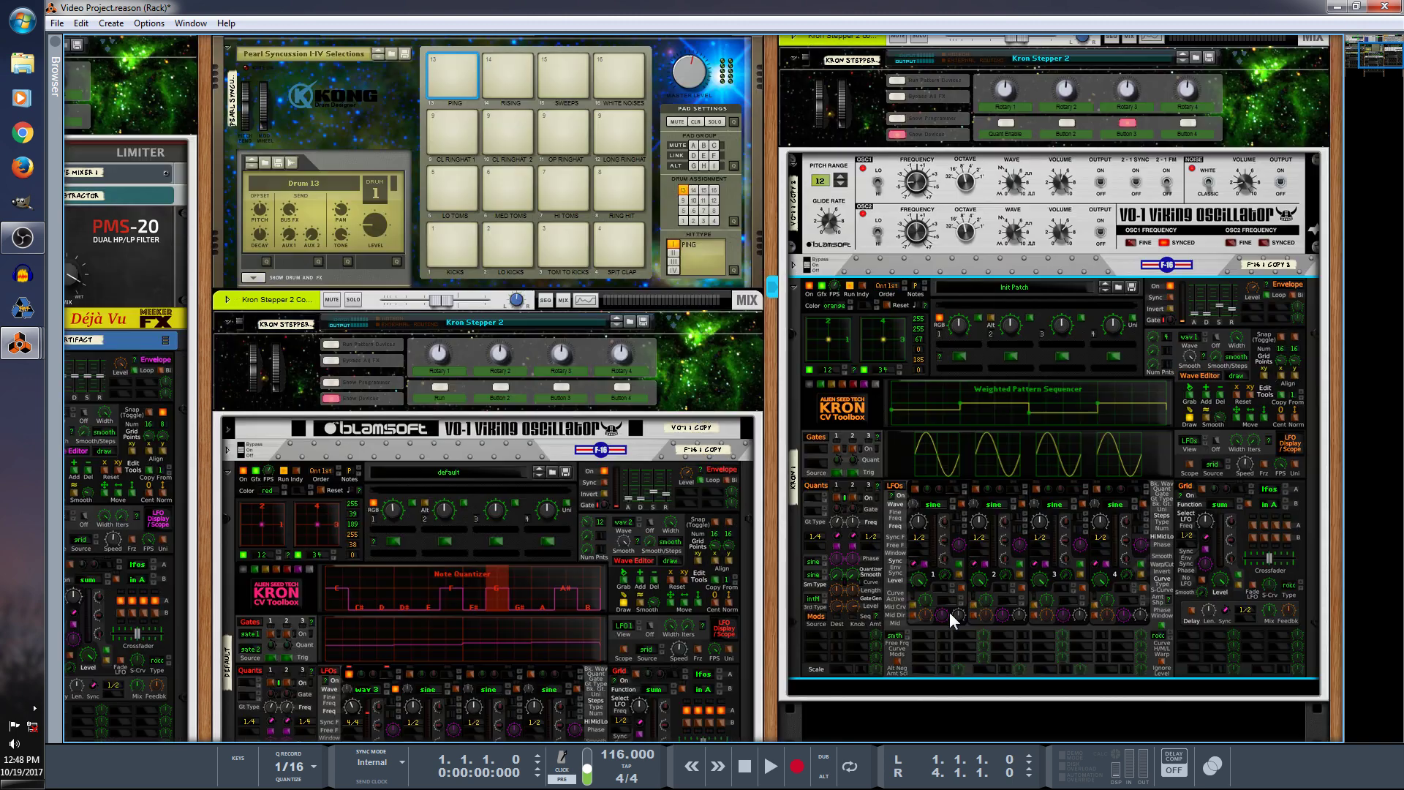
Edit the Note Quantizer wave (wav 2) with 13 points and notes G and A# enabled.
left_click(1189, 351)
left_click(1208, 383)
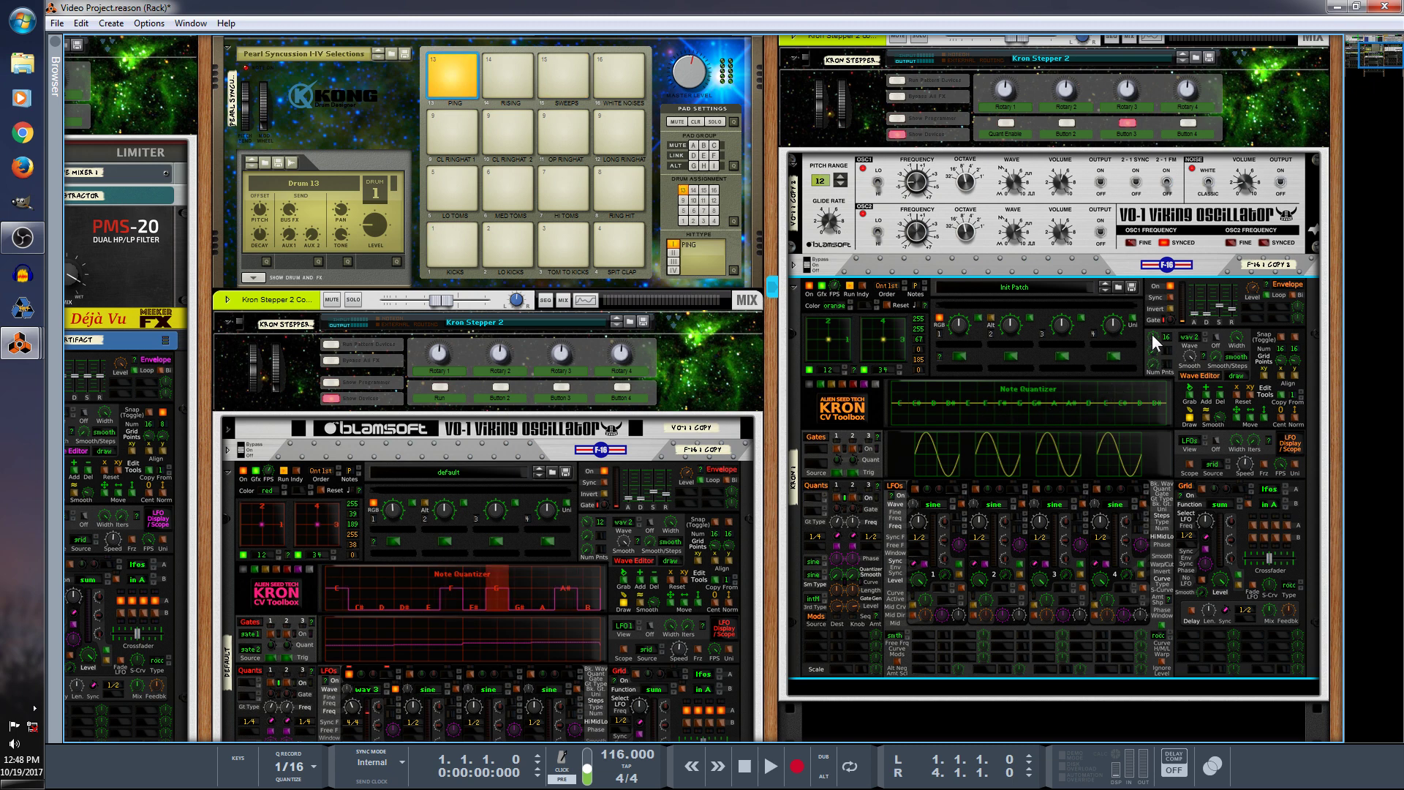
left_click_drag(1155, 342, 1157, 354)
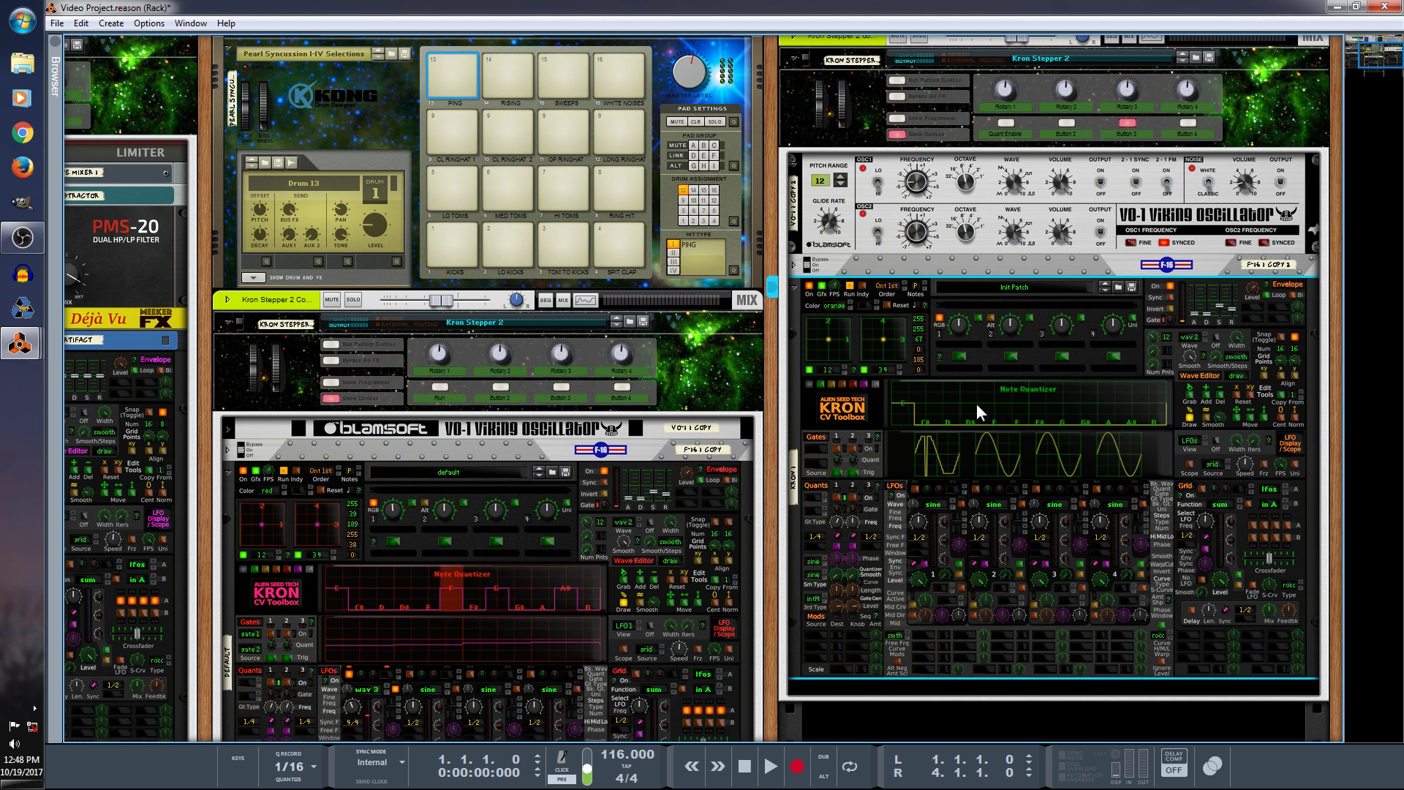
left_click(1062, 406)
left_click(1132, 410)
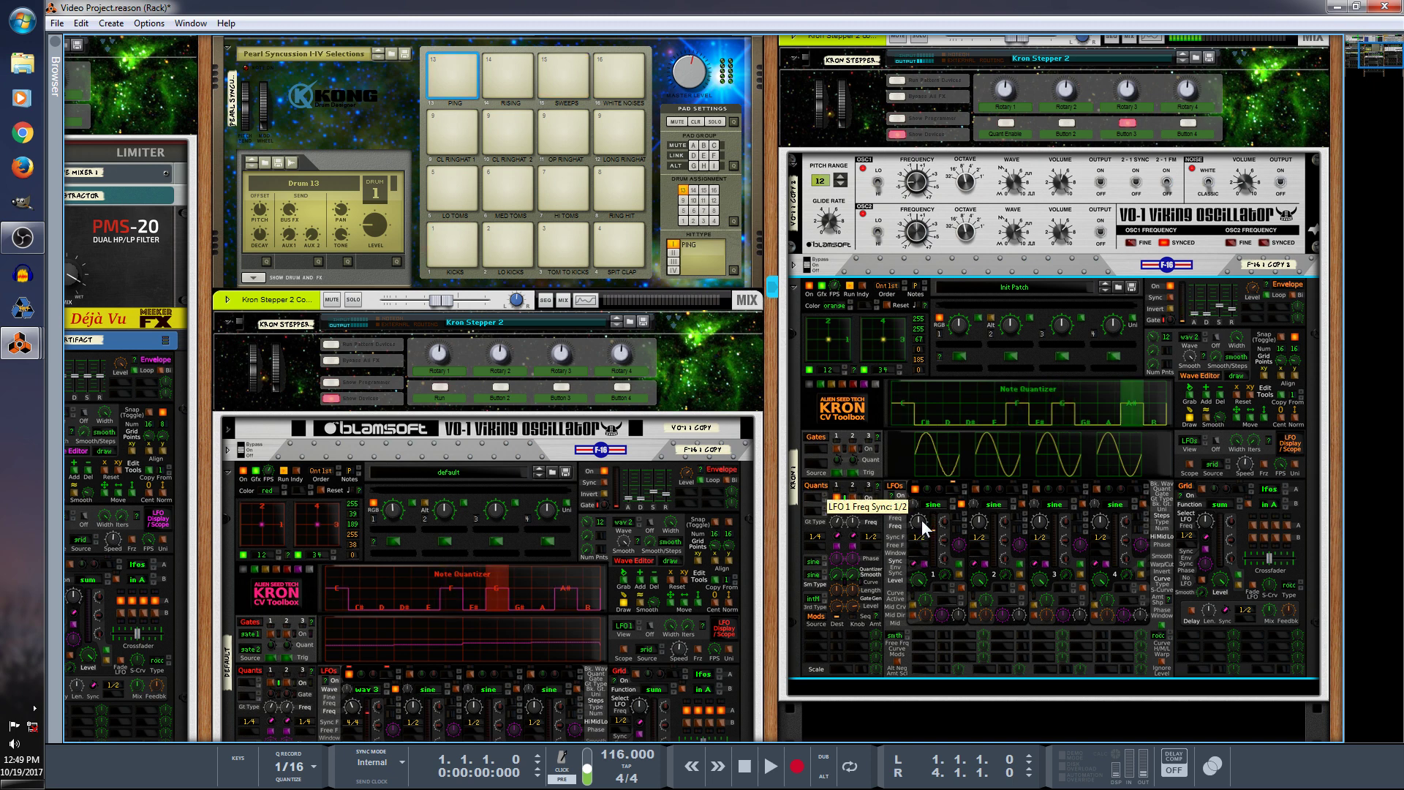
Set LFO 1 Freq to 4/4 sync and its Level to 0.44.
left_click_drag(919, 528, 919, 537)
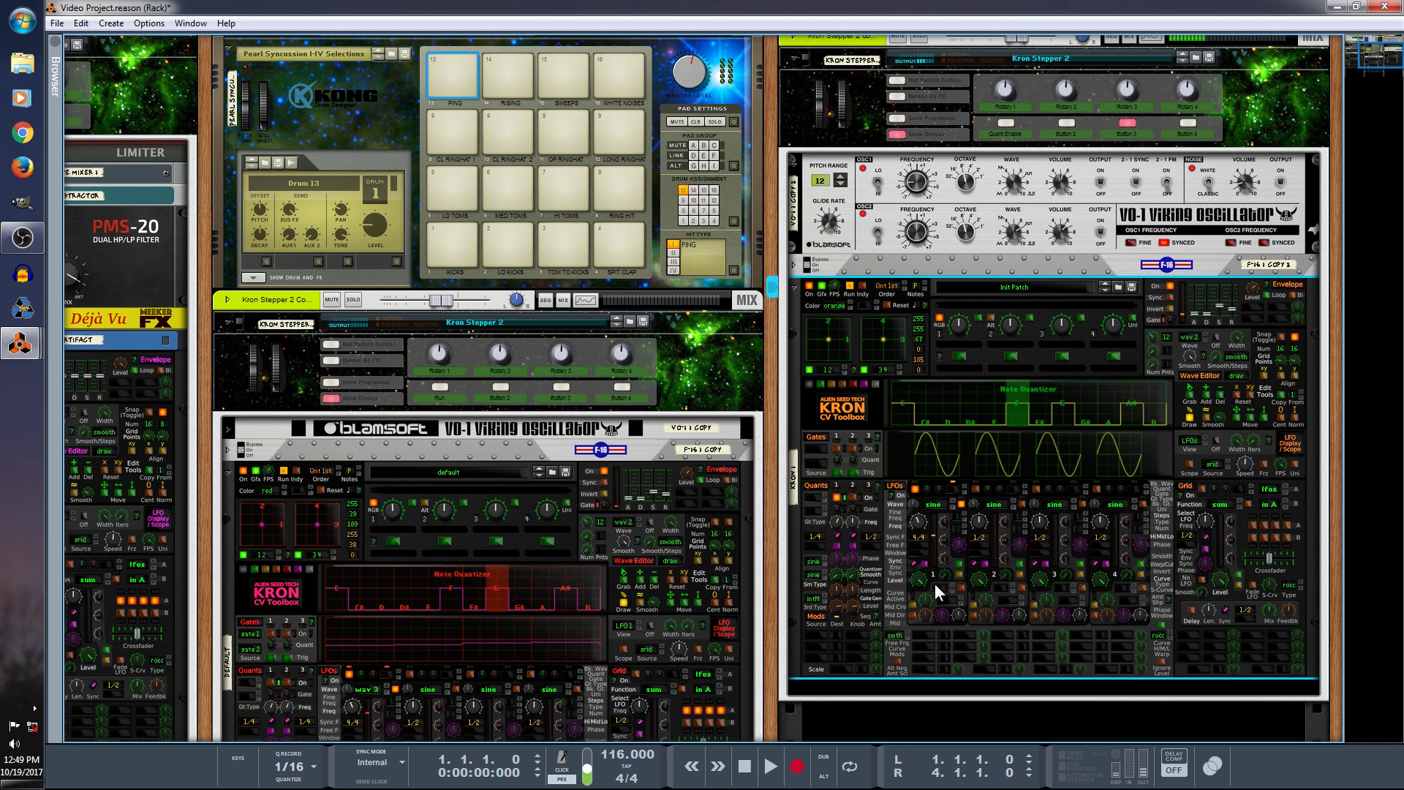
left_click_drag(918, 575, 925, 610)
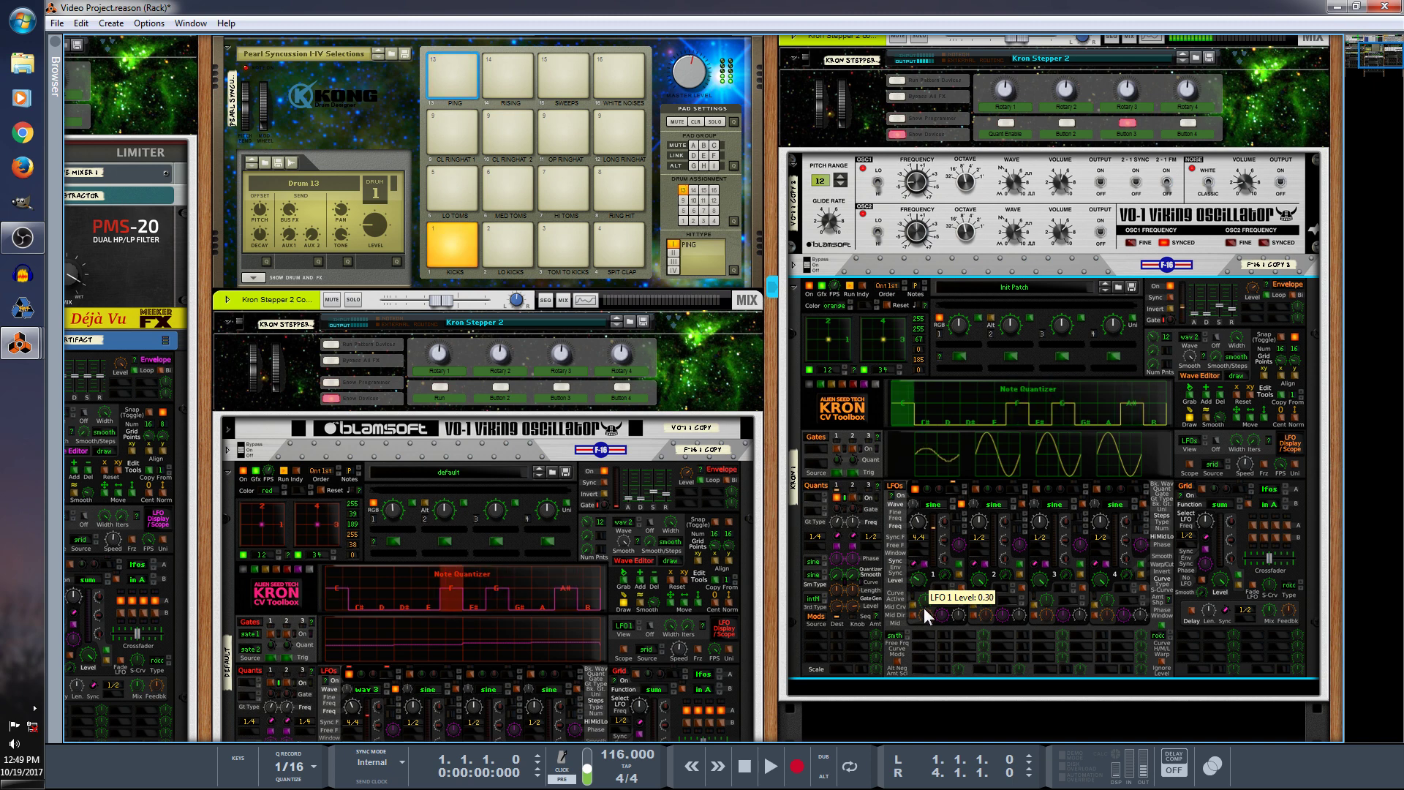
Set LFO 1 to custom Waveform 3, with fewer points and stepped shape.
left_click(935, 505)
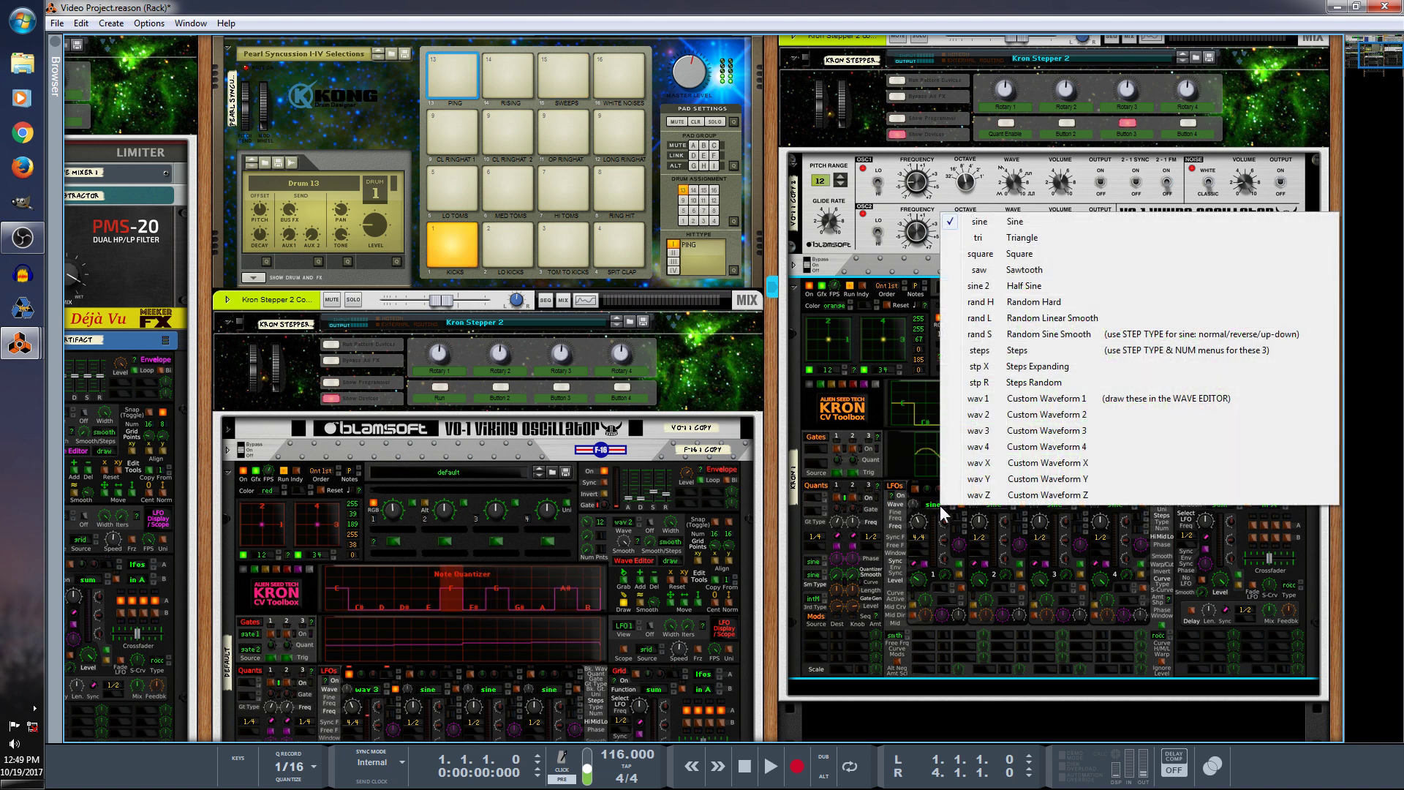
left_click(1046, 431)
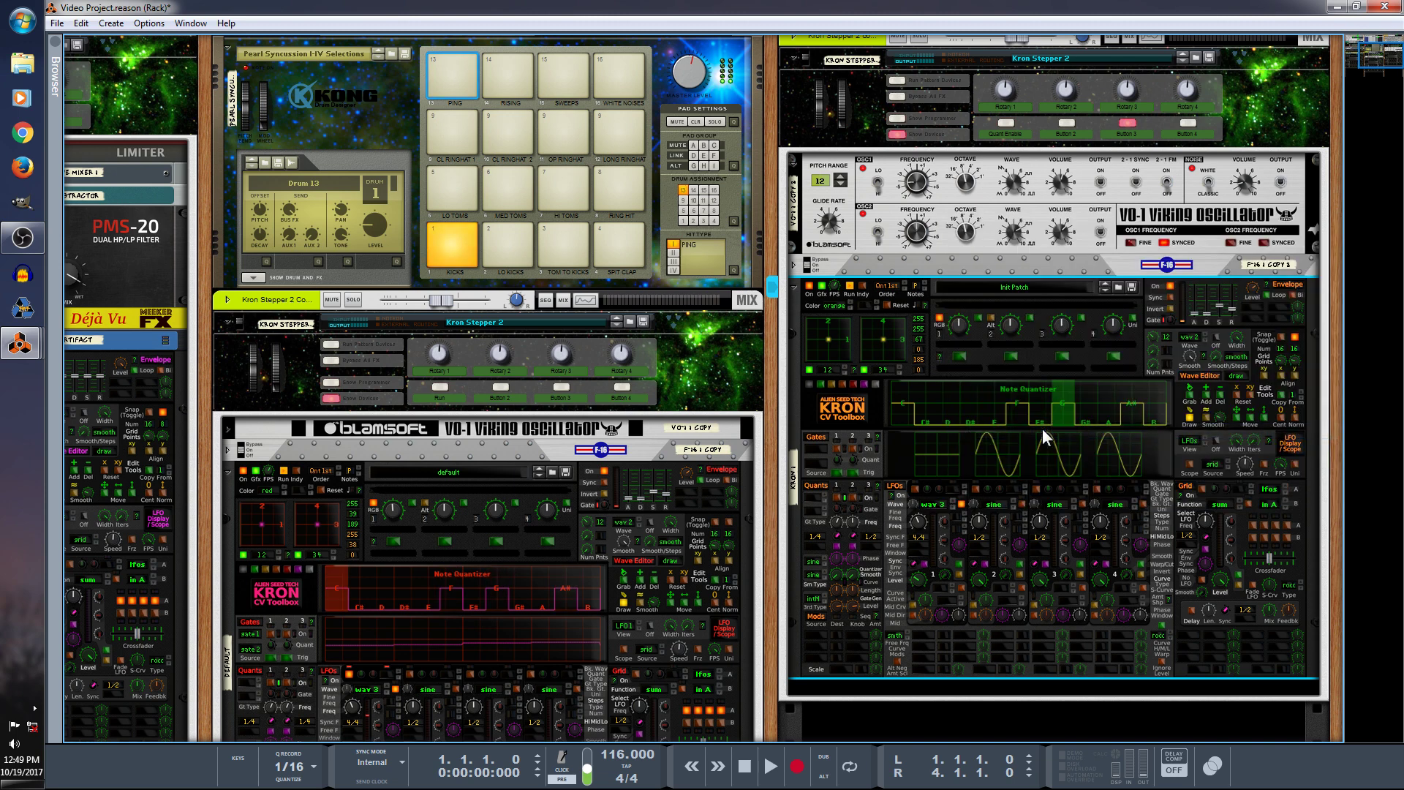
left_click(1192, 342)
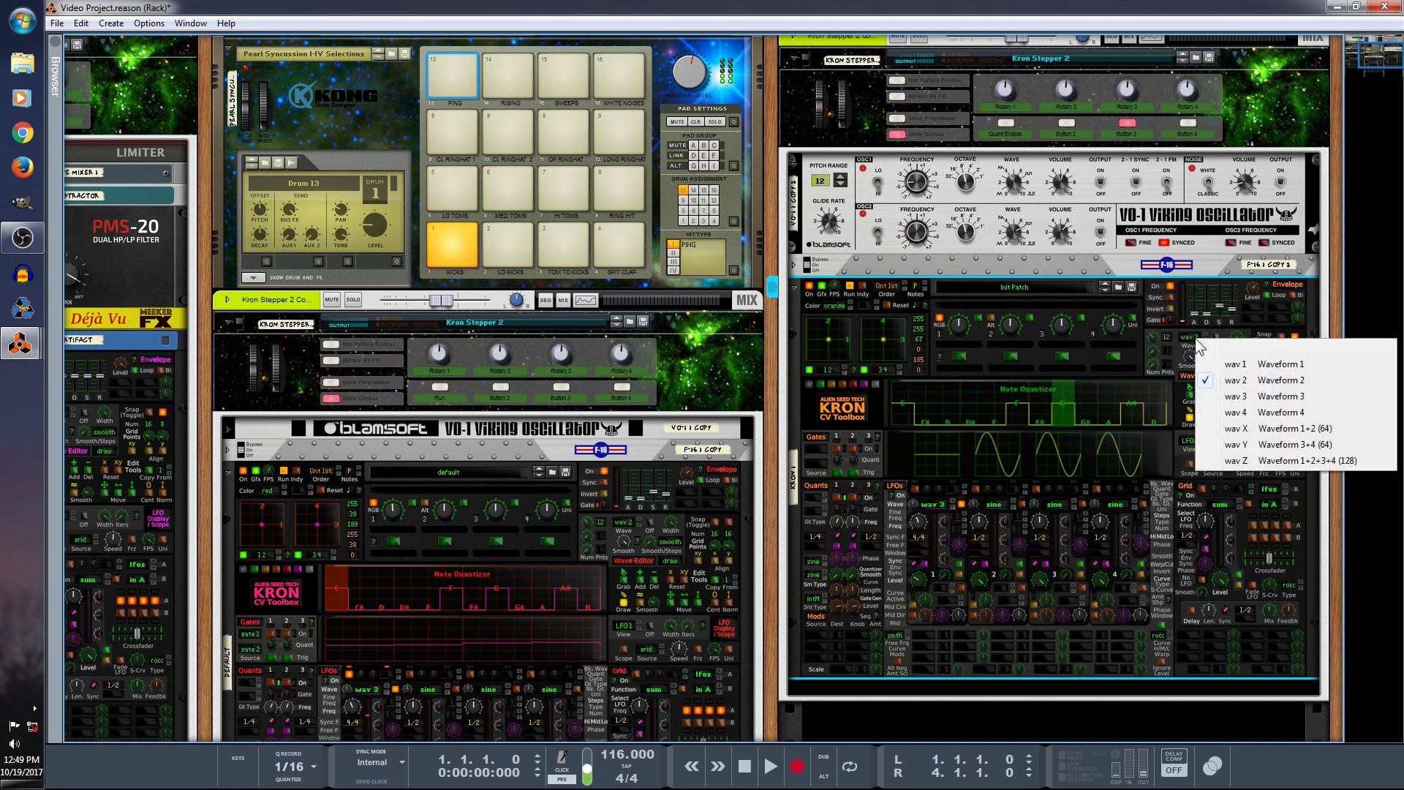
left_click(1214, 395)
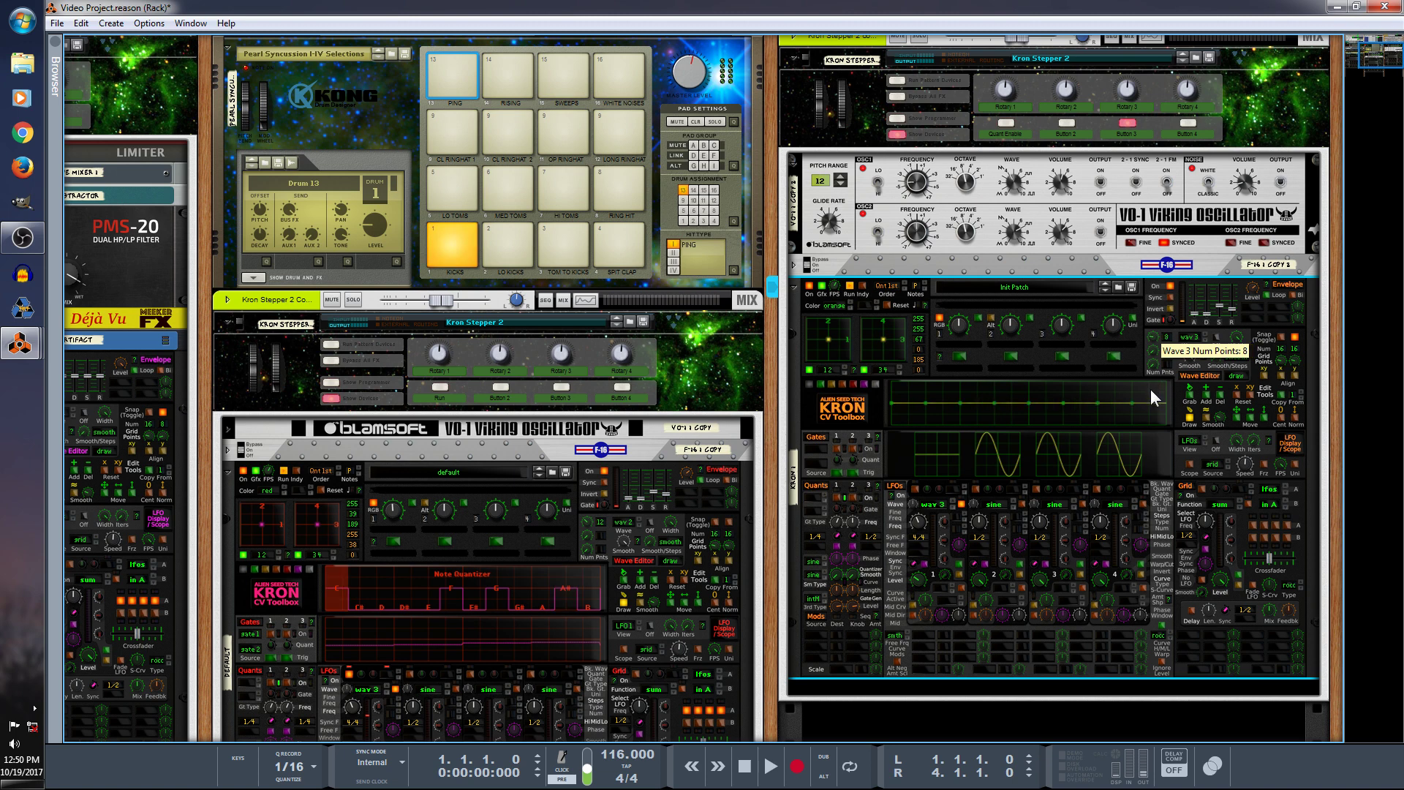
left_click_drag(1152, 397, 1152, 409)
left_click(1217, 357)
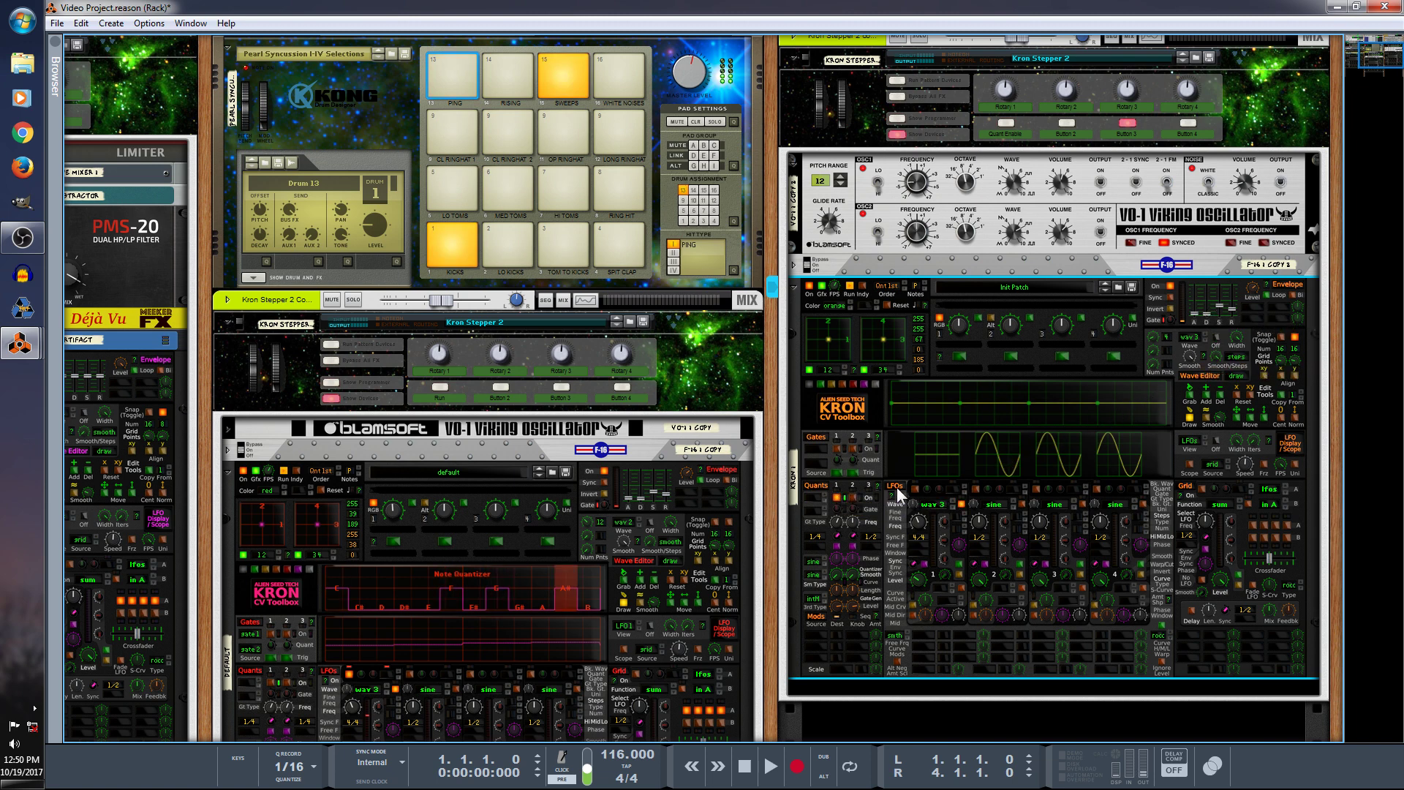
Enable LFO 1, lower Waveform 3's first step, and return the editor to the Note Quantizer.
left_click(914, 488)
left_click_drag(919, 402, 923, 411)
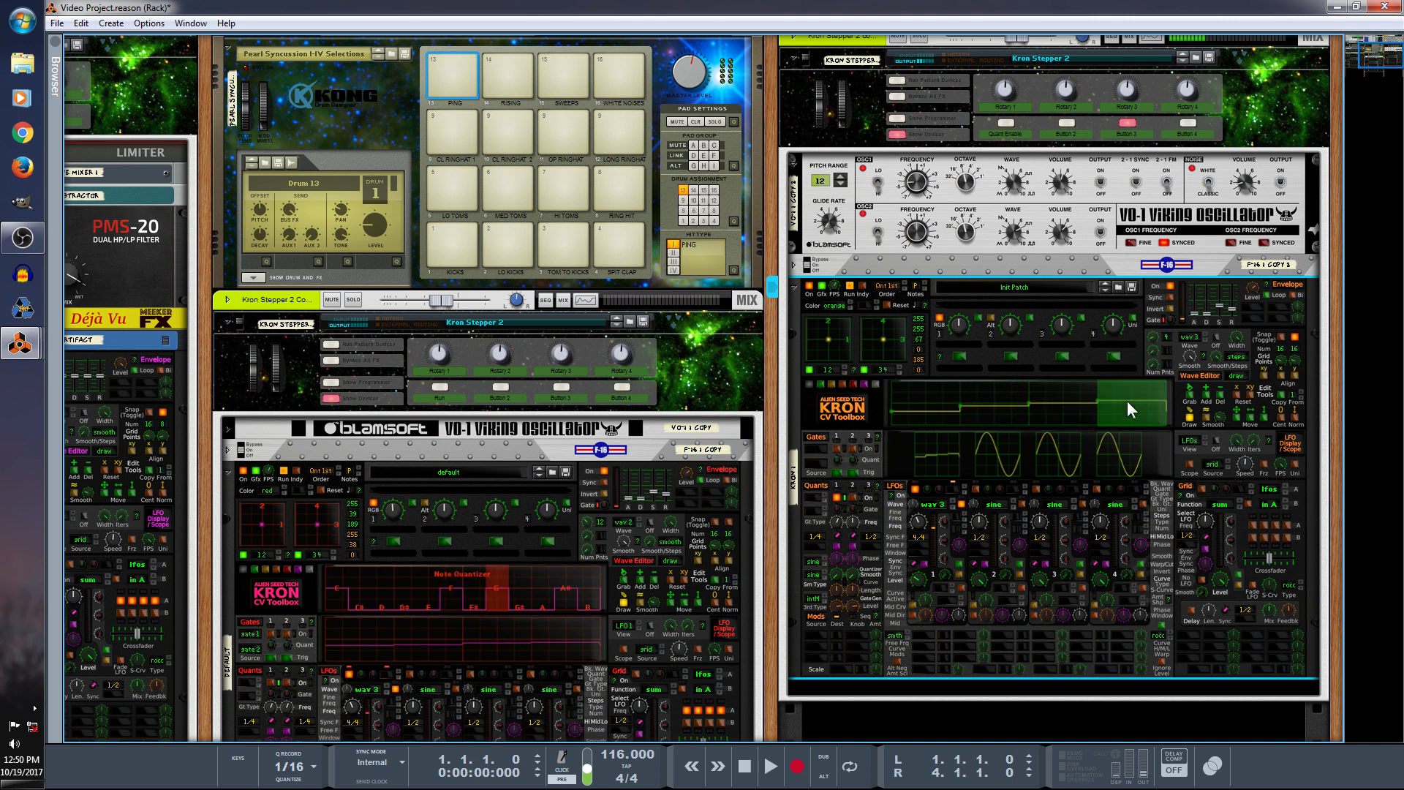
left_click(1205, 341)
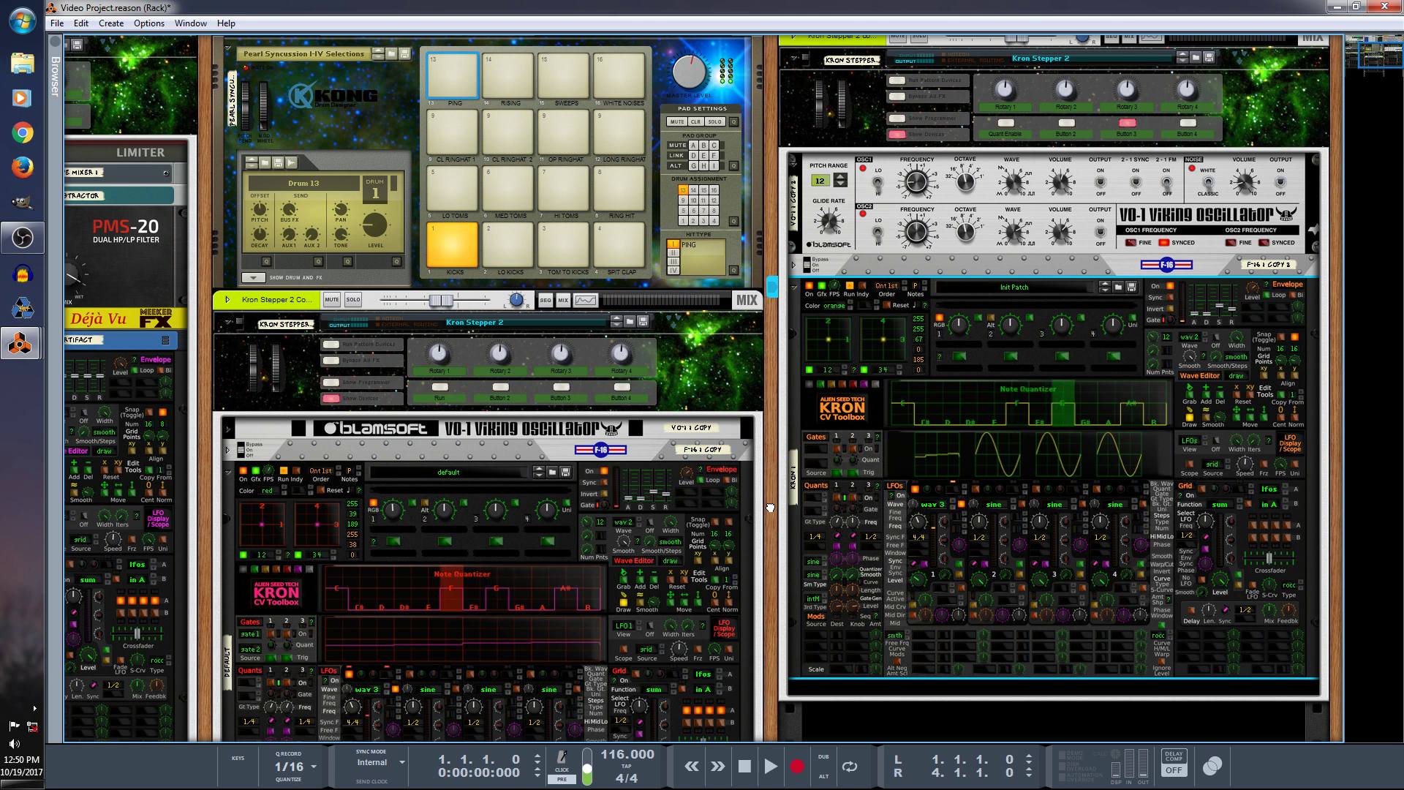
Pan the rack right to bring the left column of devices fully into view.
left_click_drag(770, 507, 975, 514)
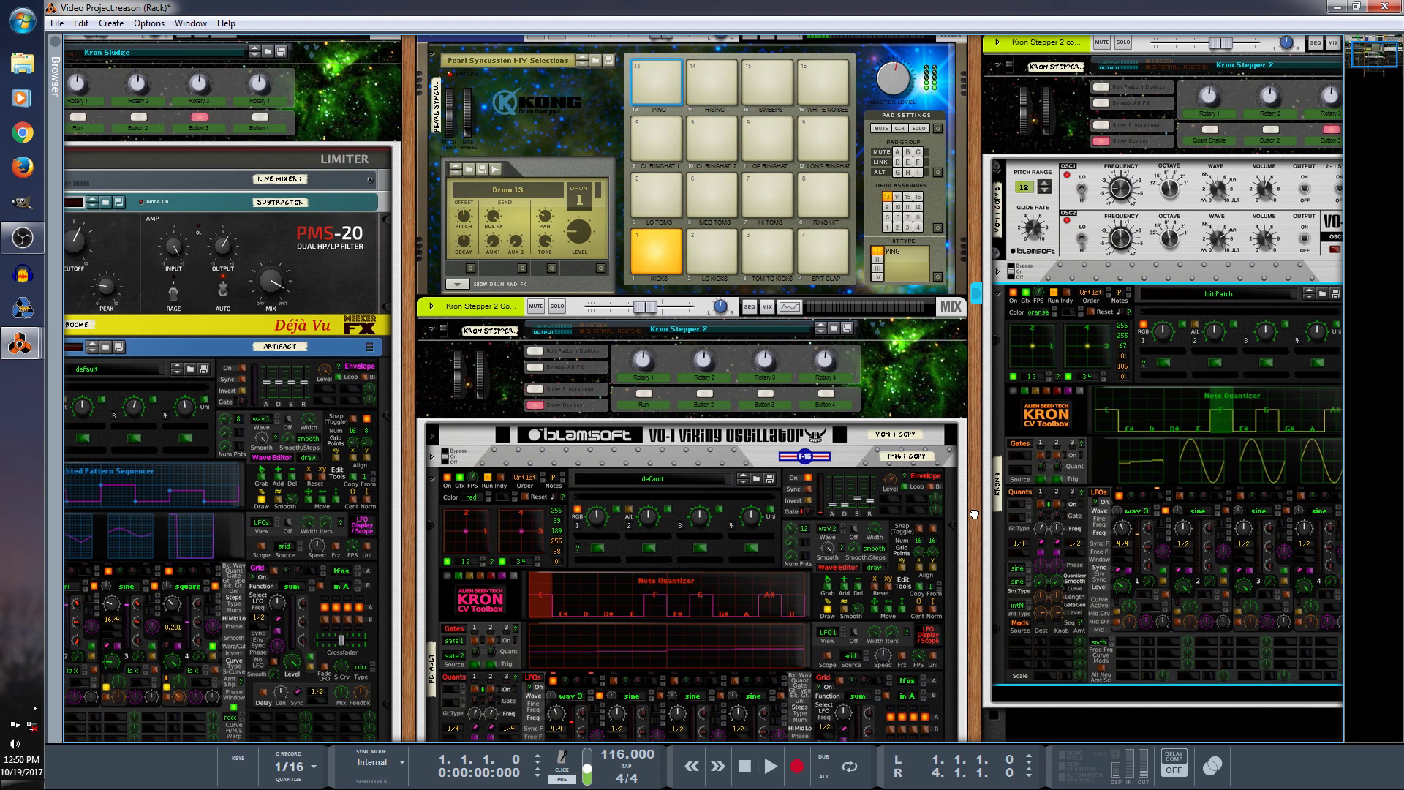
left_click_drag(974, 514, 1213, 516)
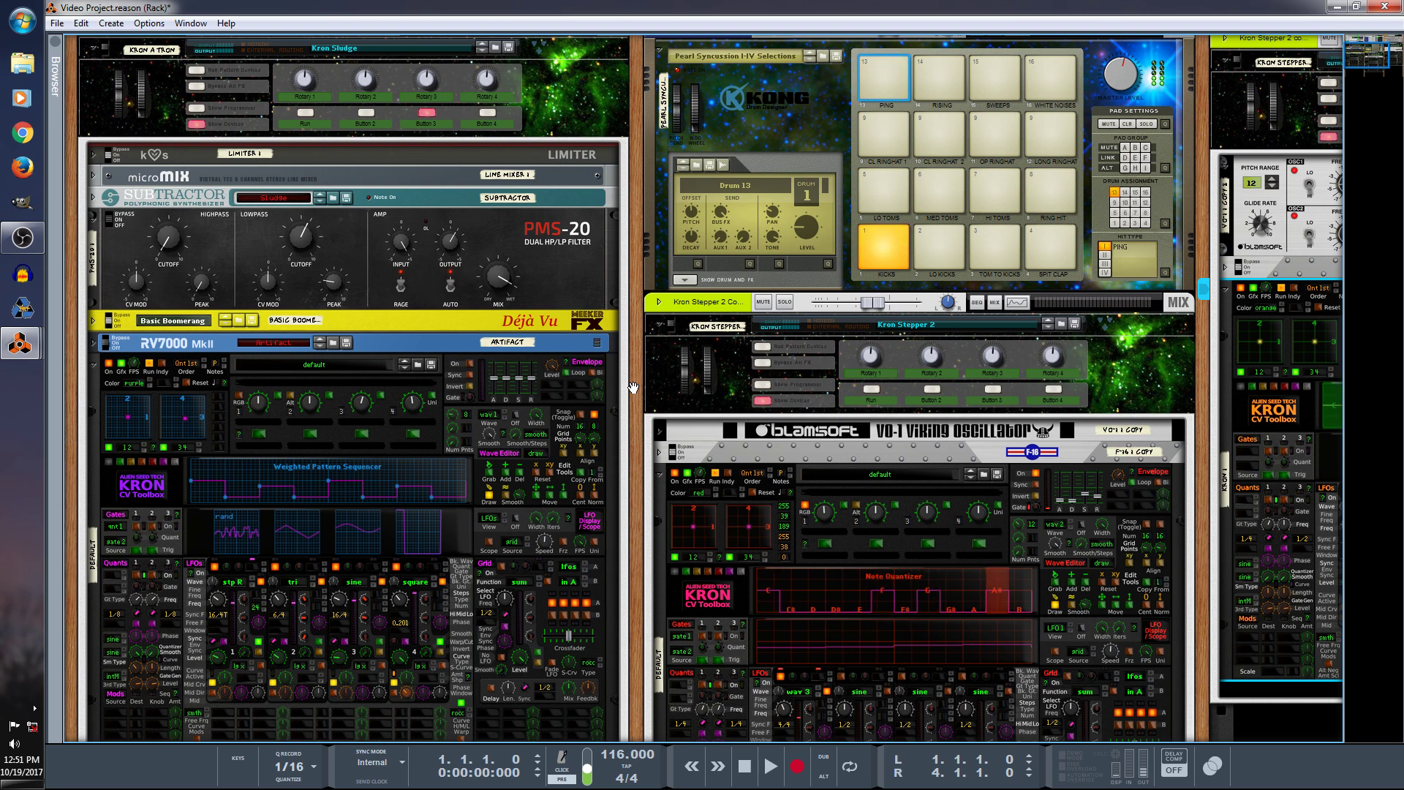
Audition with Kron Sludge and Kron Stepper 2 Button 1 on, then stop Stepper 2 and switch Sludge off.
left_click(302, 111)
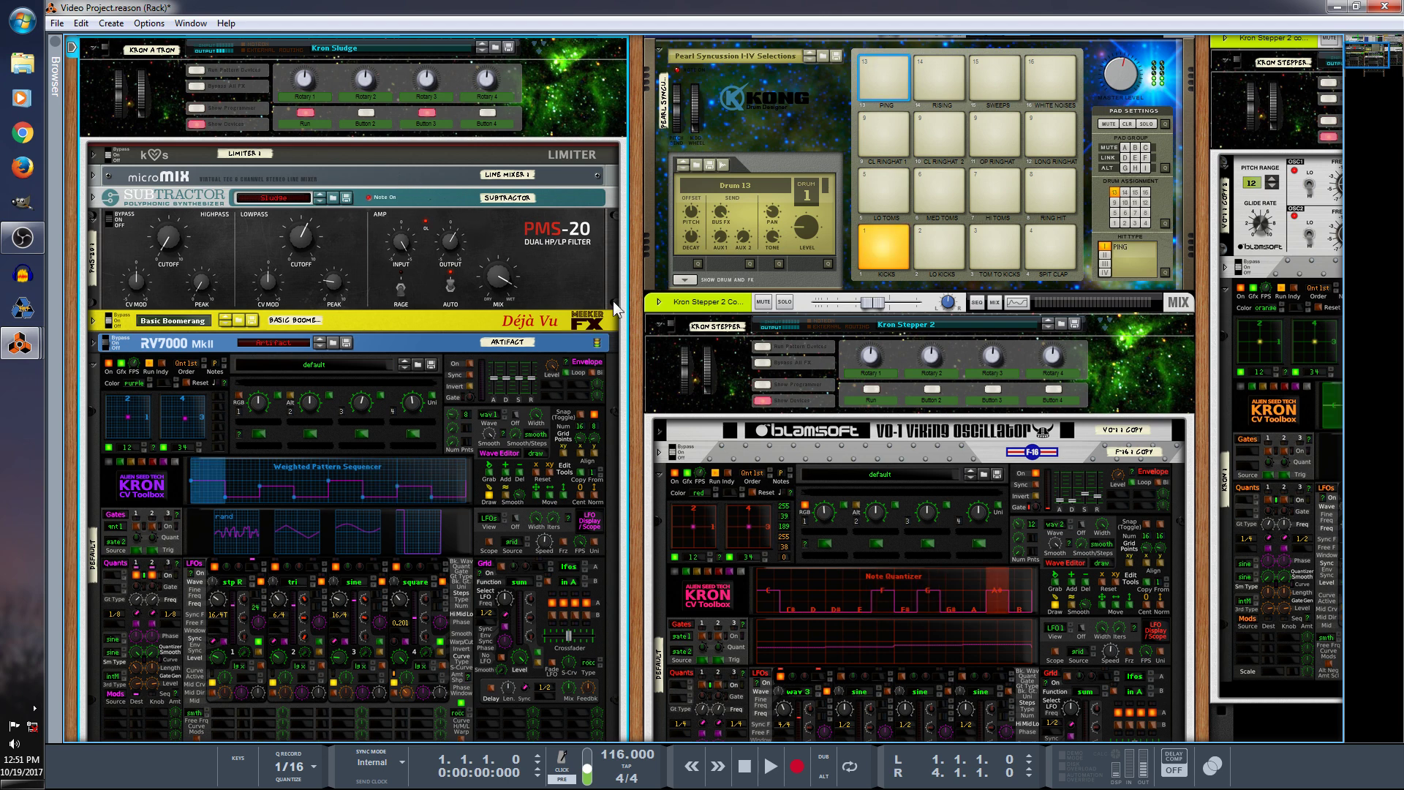
left_click(869, 389)
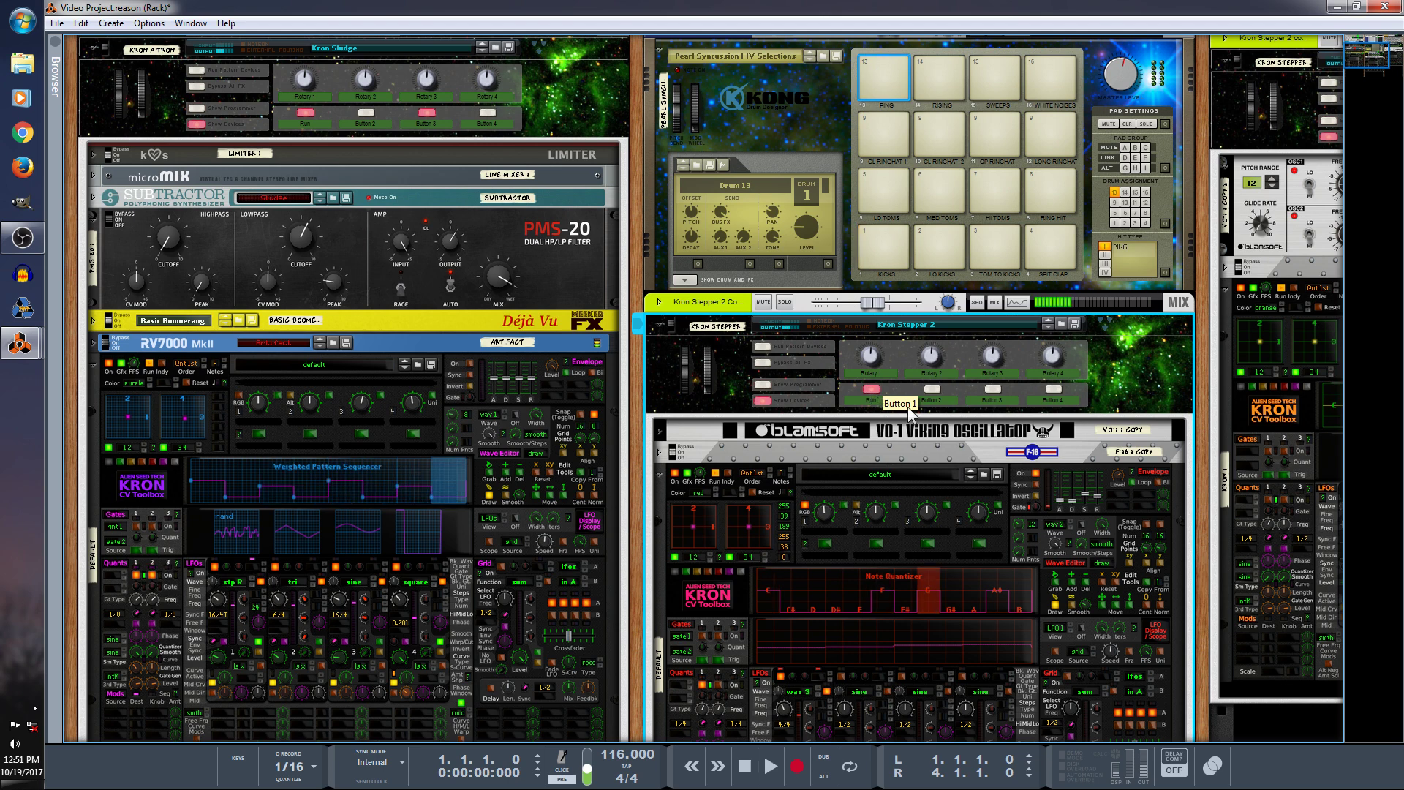
left_click(1273, 506)
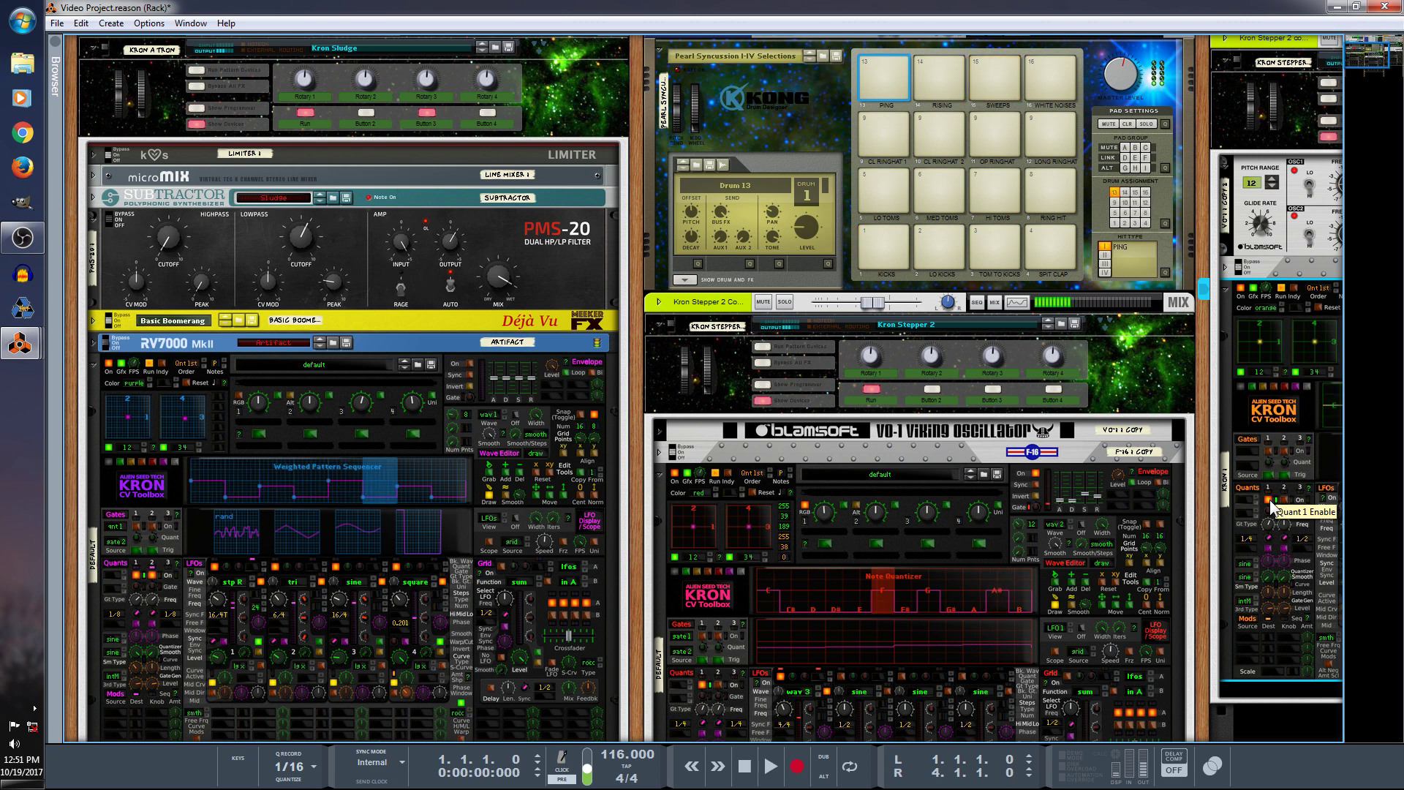
left_click(872, 392)
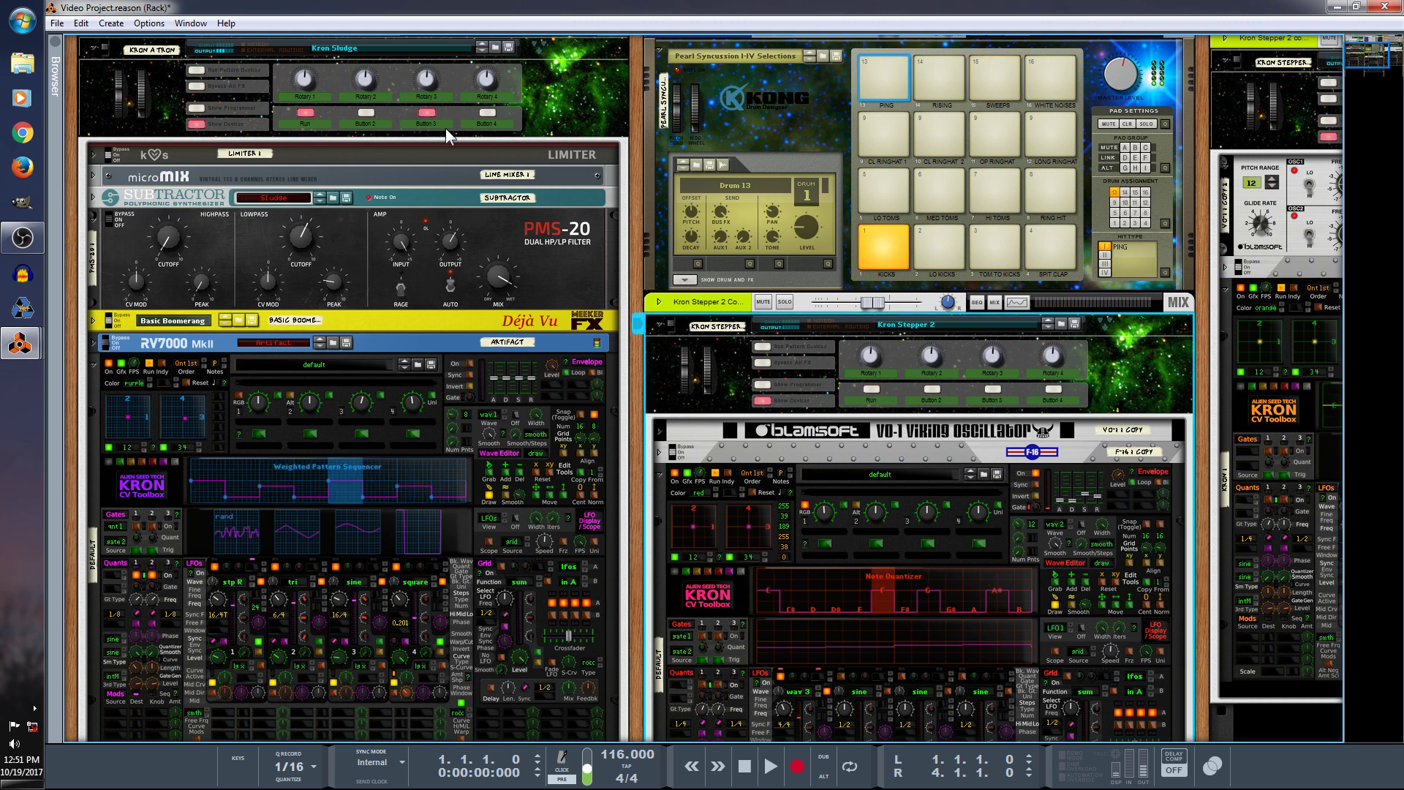
left_click(306, 114)
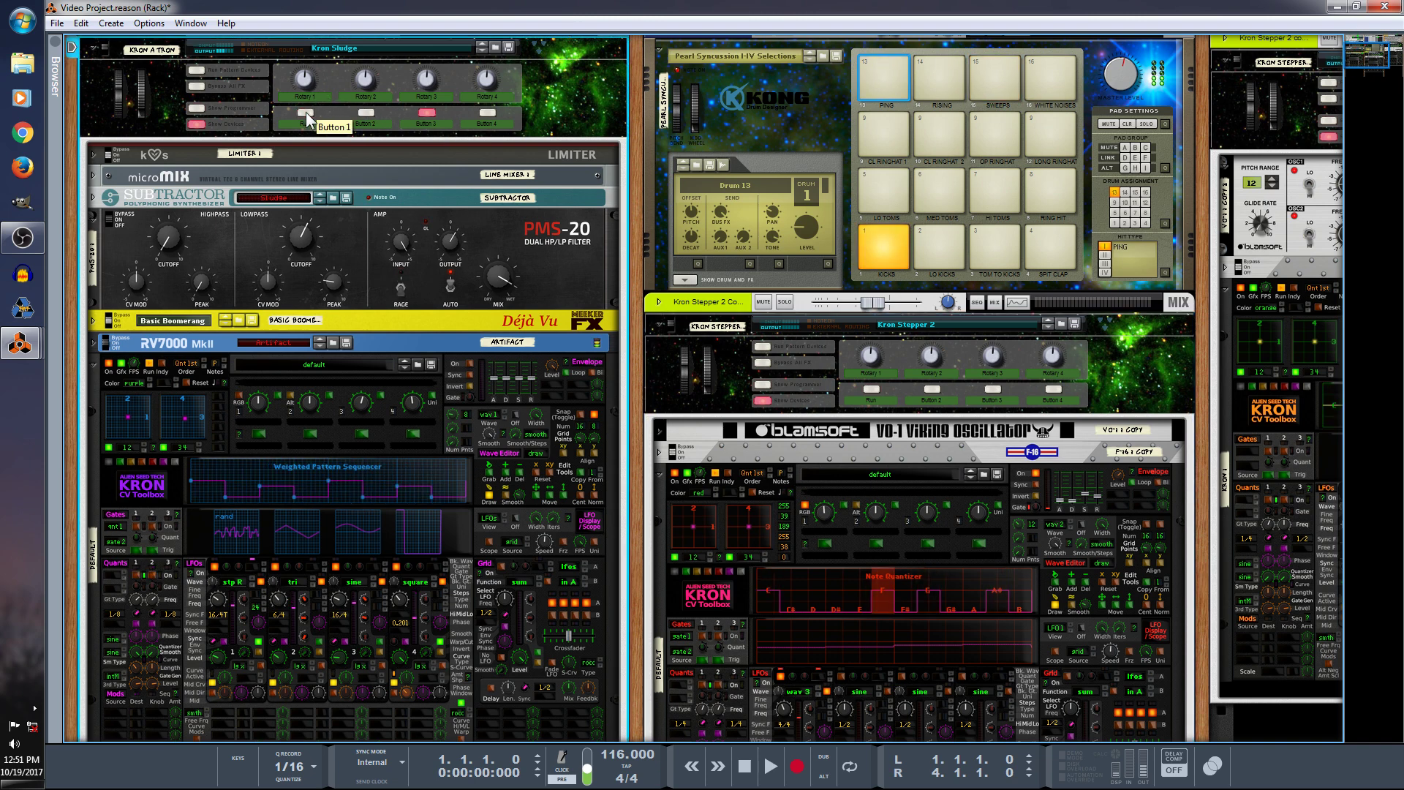